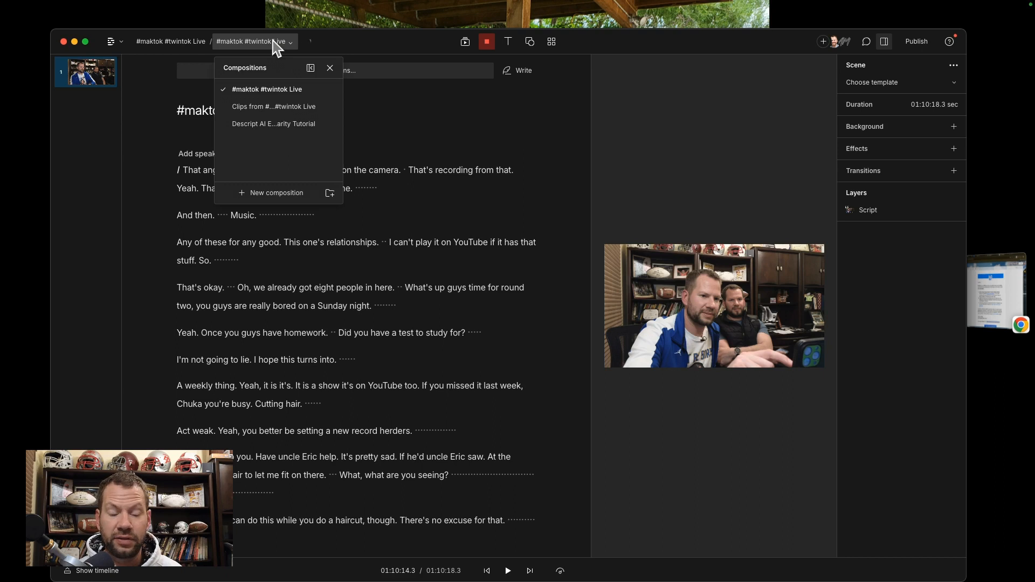
Step: Look through the transcript of the #maktok #twintok Live composition for word gaps and marked filler words
left_click(273, 41)
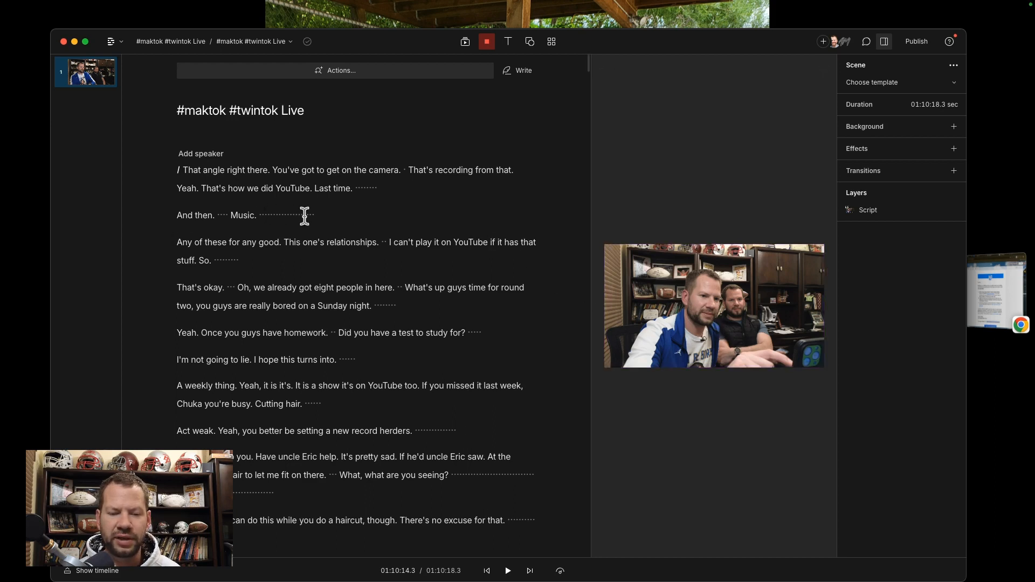
scroll(277, 272, "down", 5)
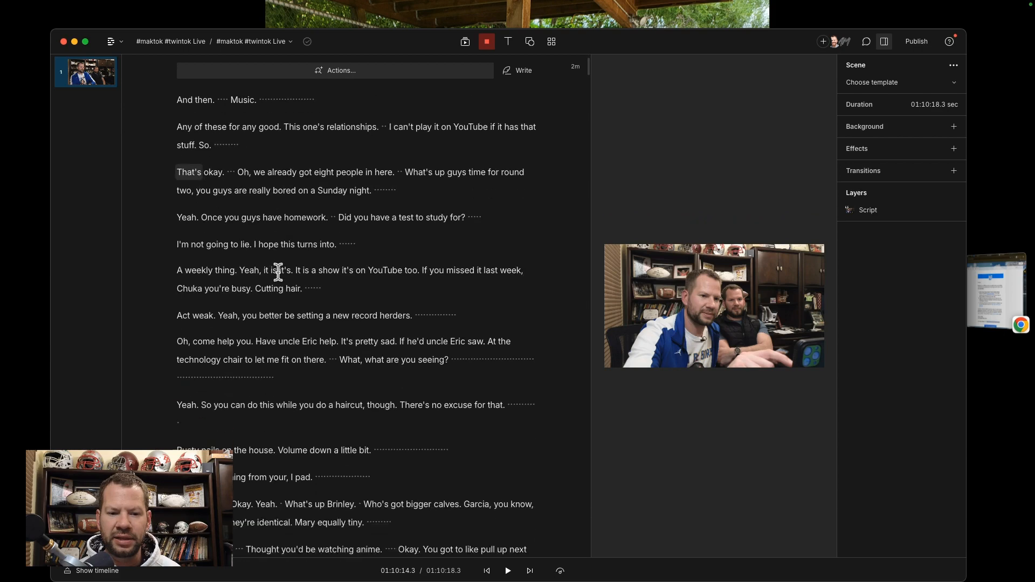
scroll(249, 319, "down", 10)
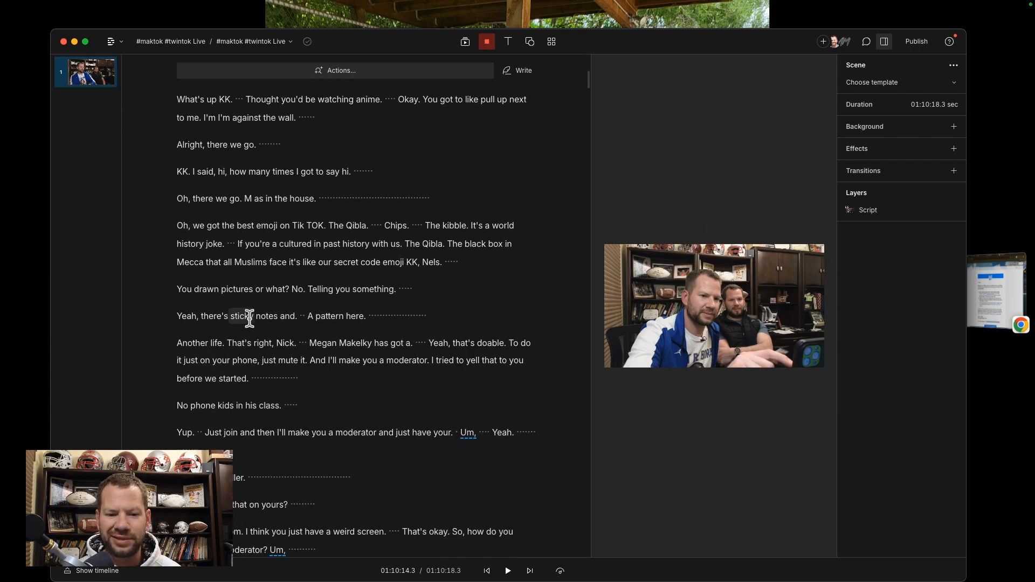
scroll(250, 318, "down", 4)
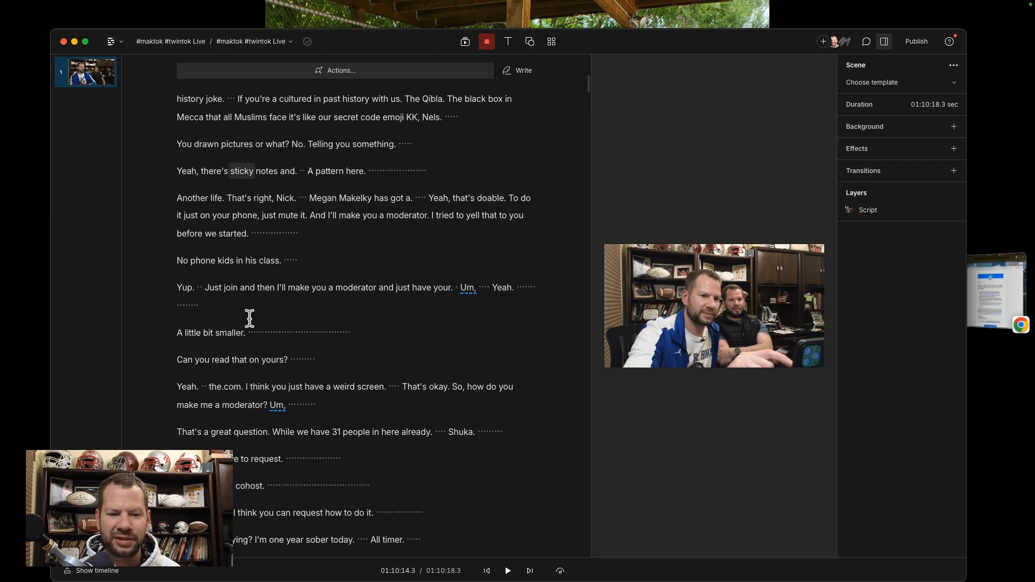
scroll(348, 328, "down", 15)
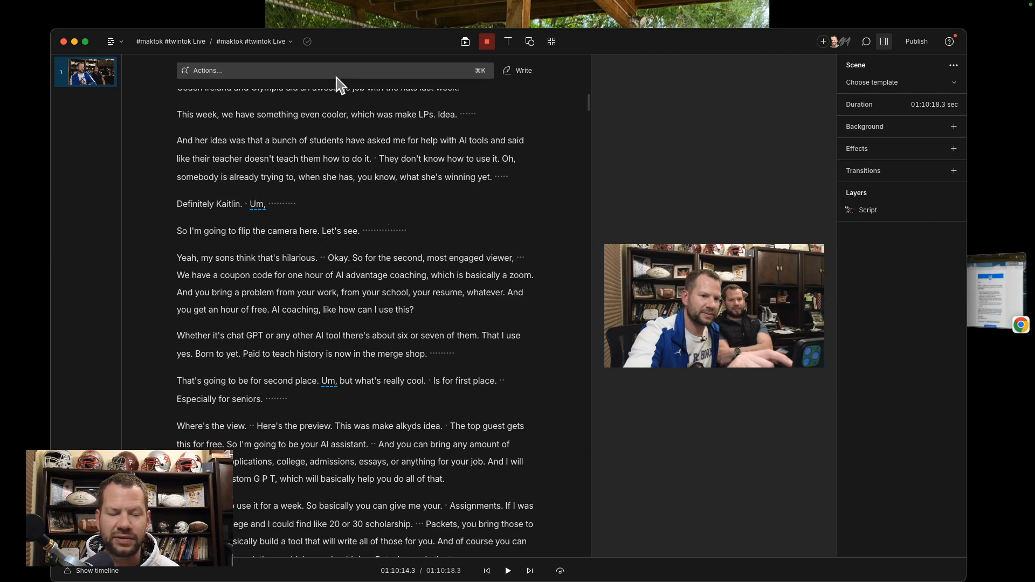
scroll(301, 311, "down", 7)
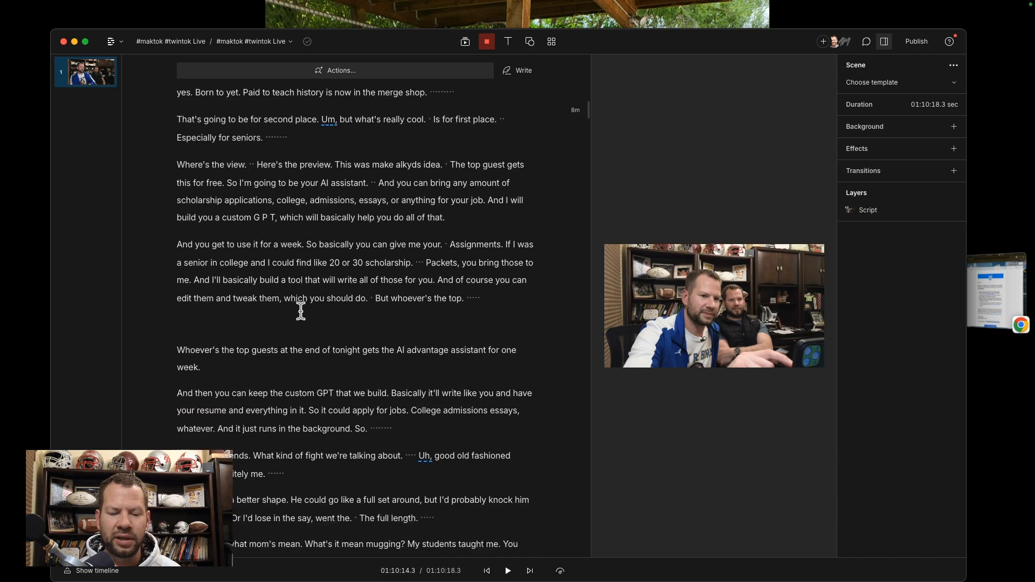
scroll(300, 311, "down", 3)
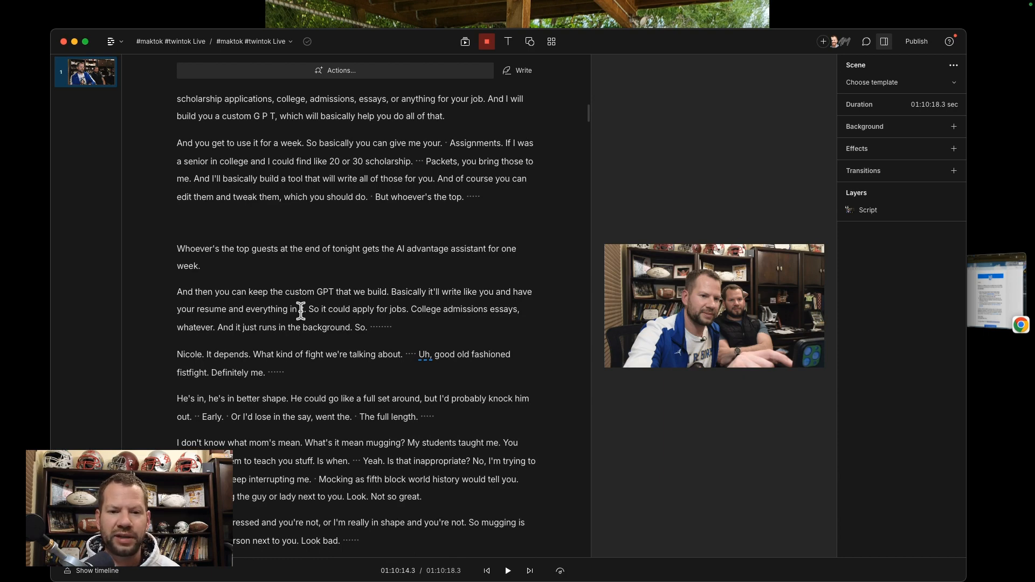
scroll(365, 270, "down", 5)
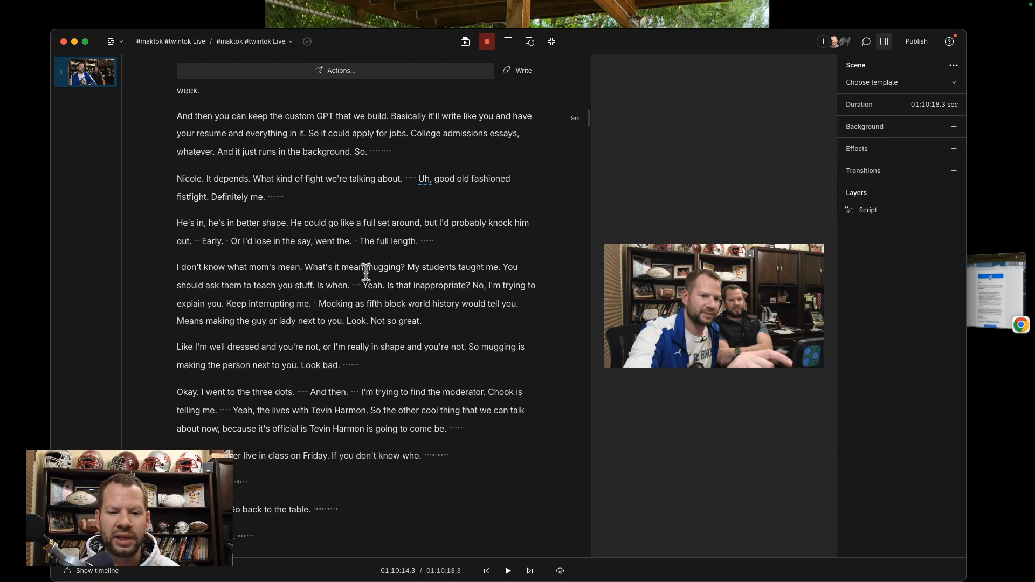
scroll(366, 271, "down", 15)
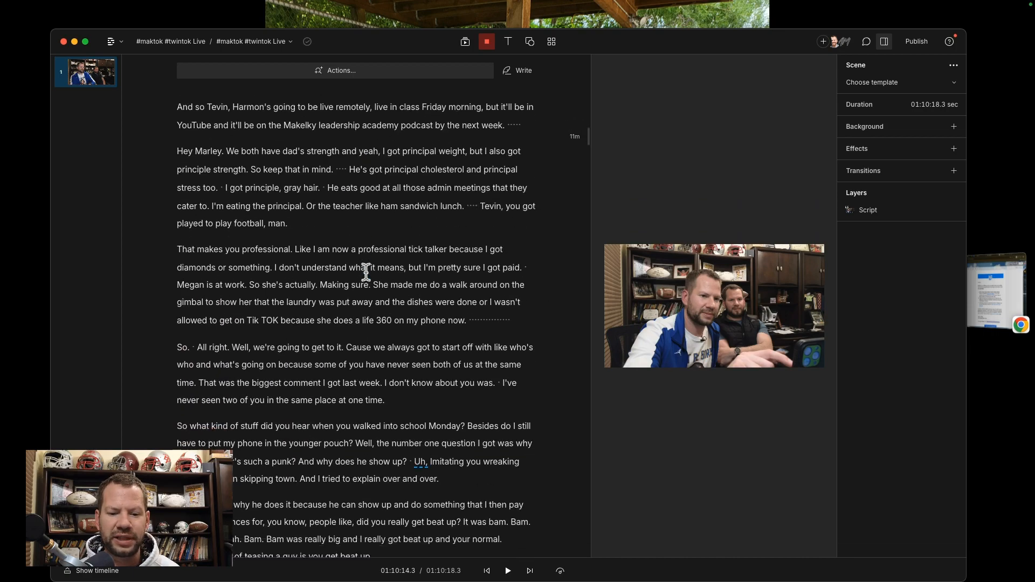
scroll(366, 271, "down", 5)
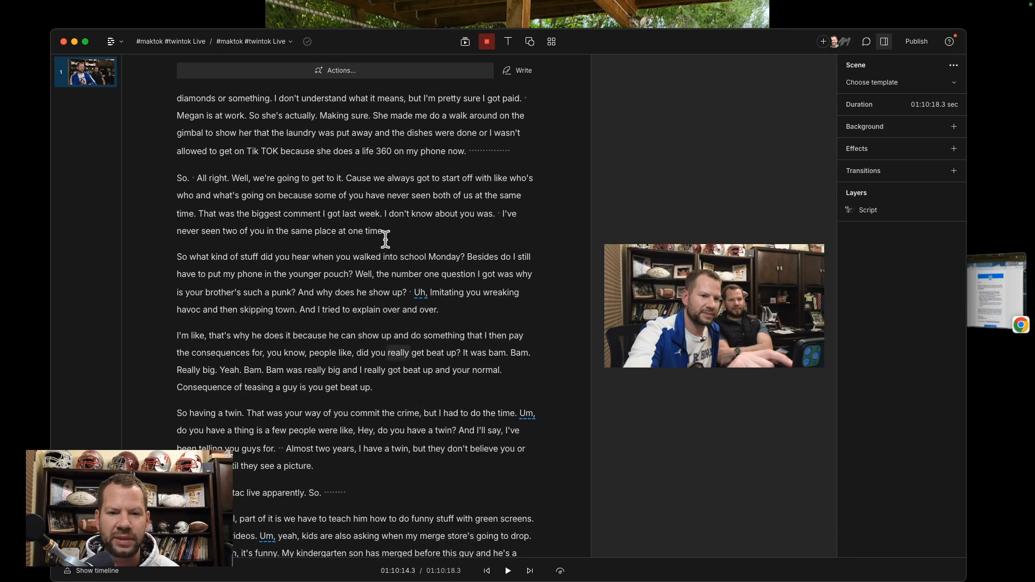
scroll(403, 253, "up", 10)
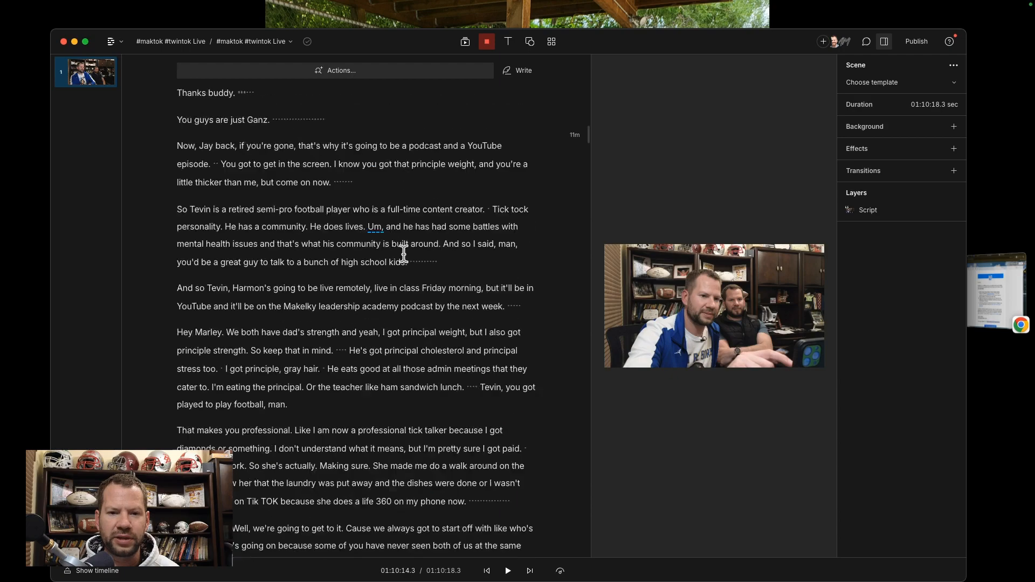
scroll(403, 254, "up", 20)
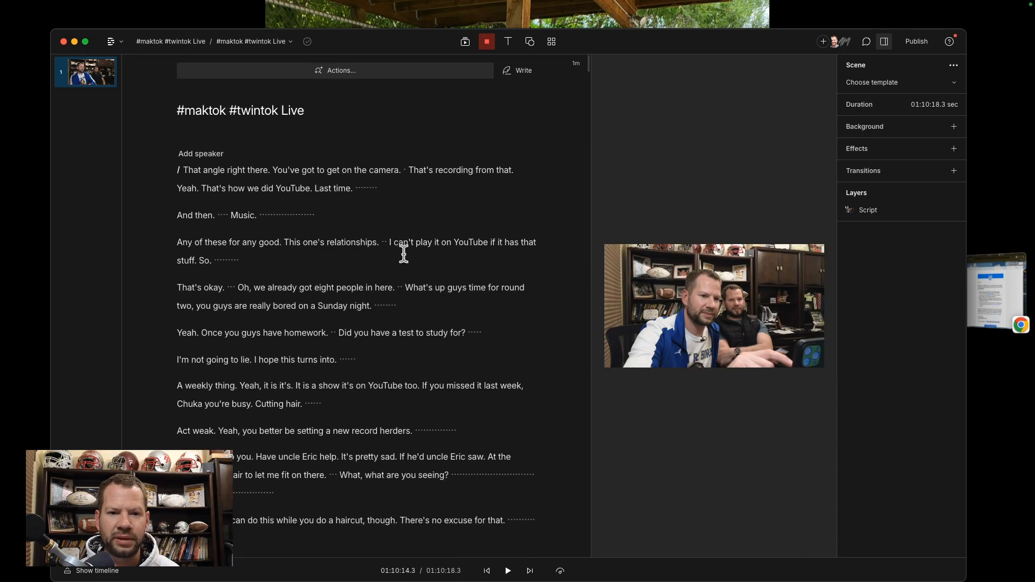
Step: Find the AI action "Edit for clarity" by searching "edit for cl" and load its prompt for the composition
left_click(321, 74)
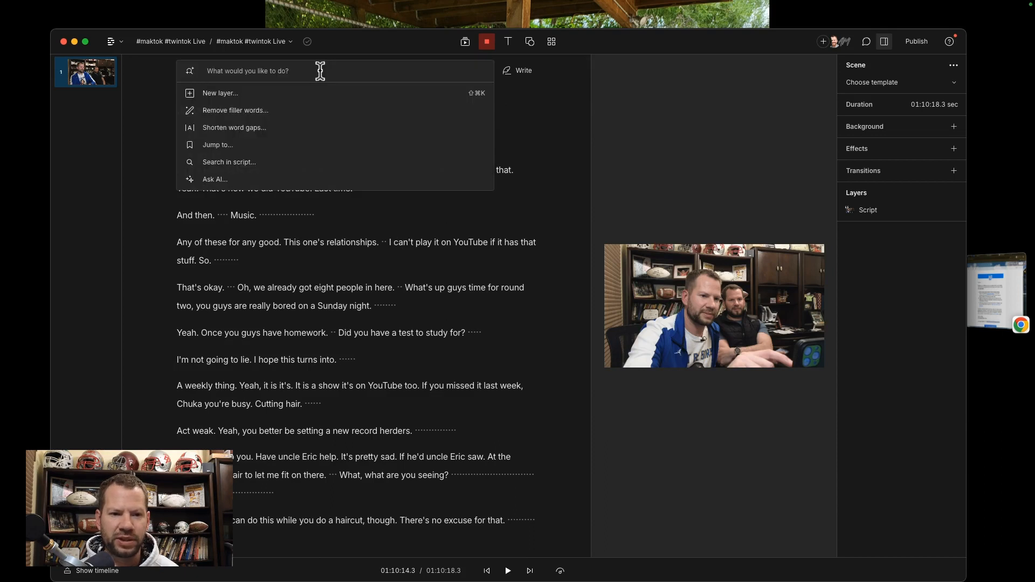
type("edit for cl")
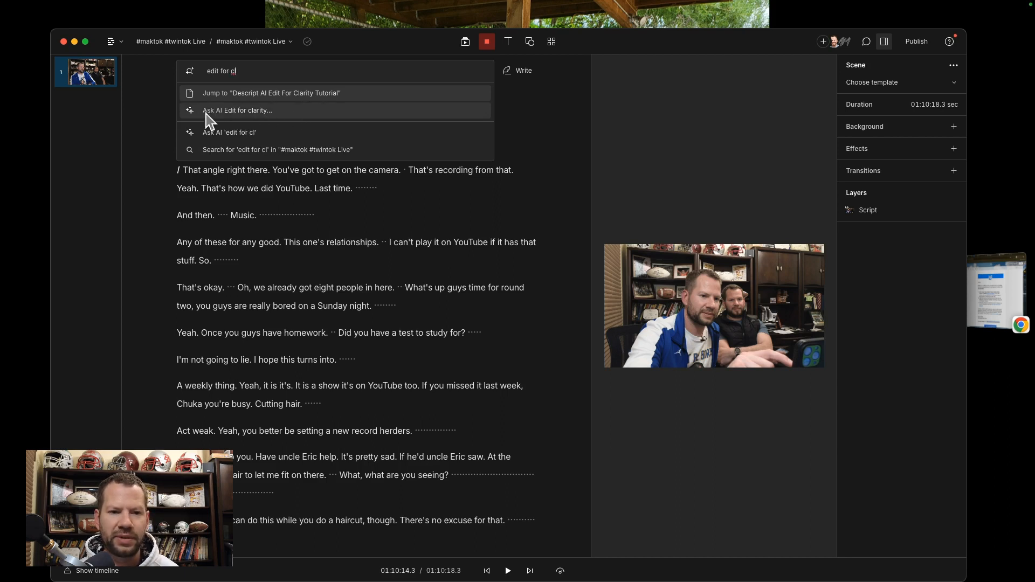
left_click(227, 111)
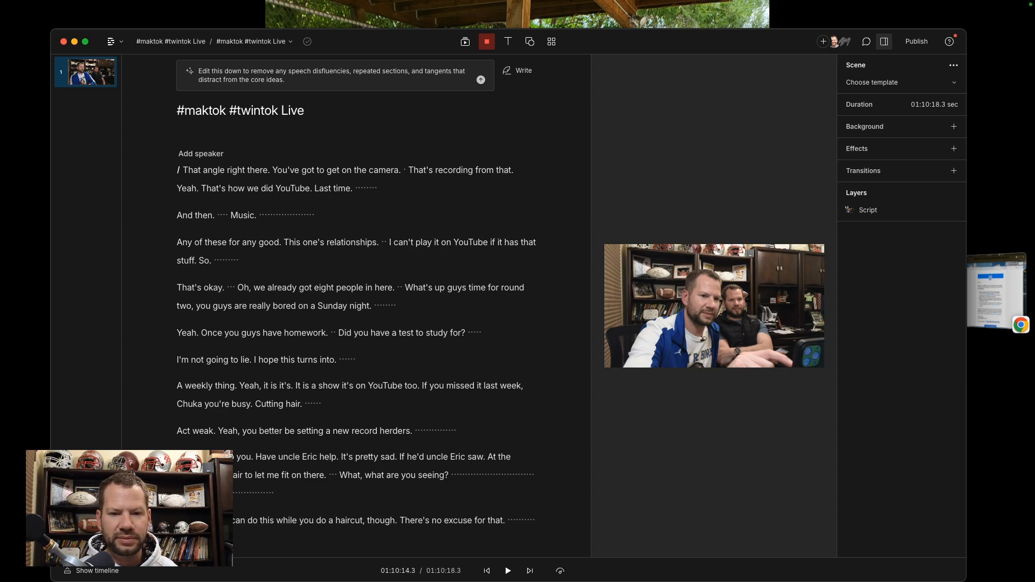
Step: Extend the AI prompt with "Ensure the silences of more than 2 seconds are edited out"
type("Ensur")
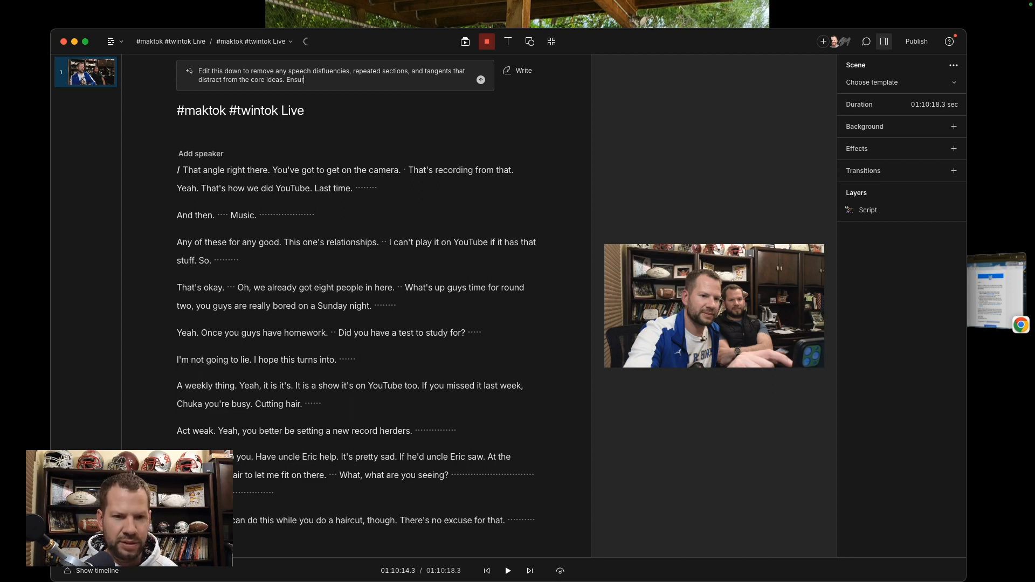
type("e the ")
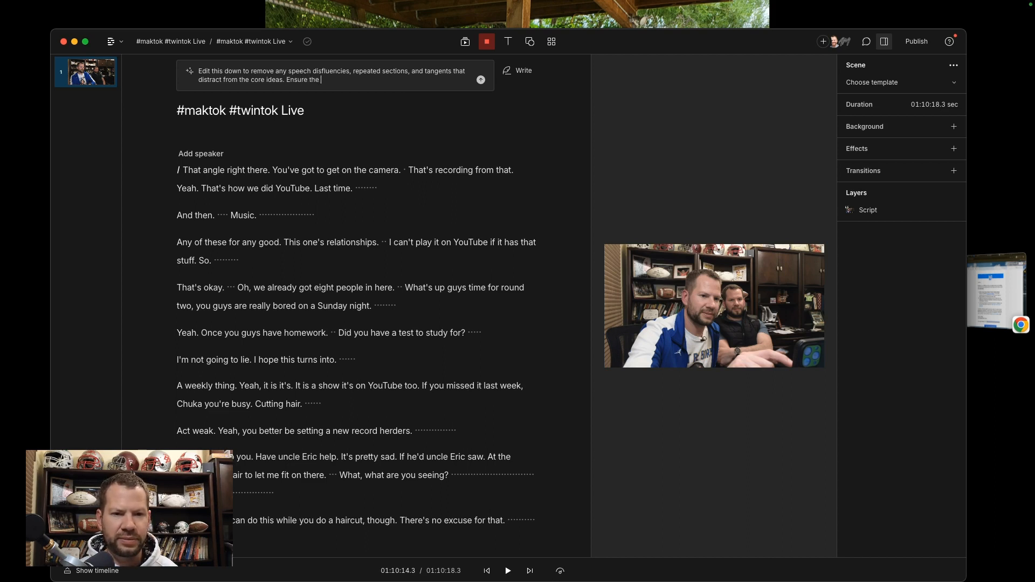
type("silences of more tha")
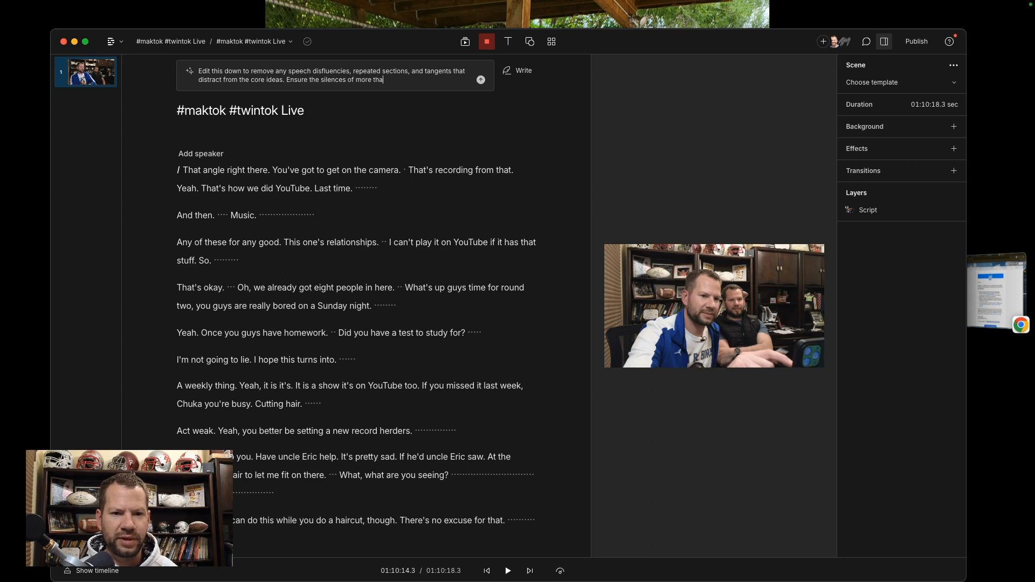
type("n 2 seconds ar")
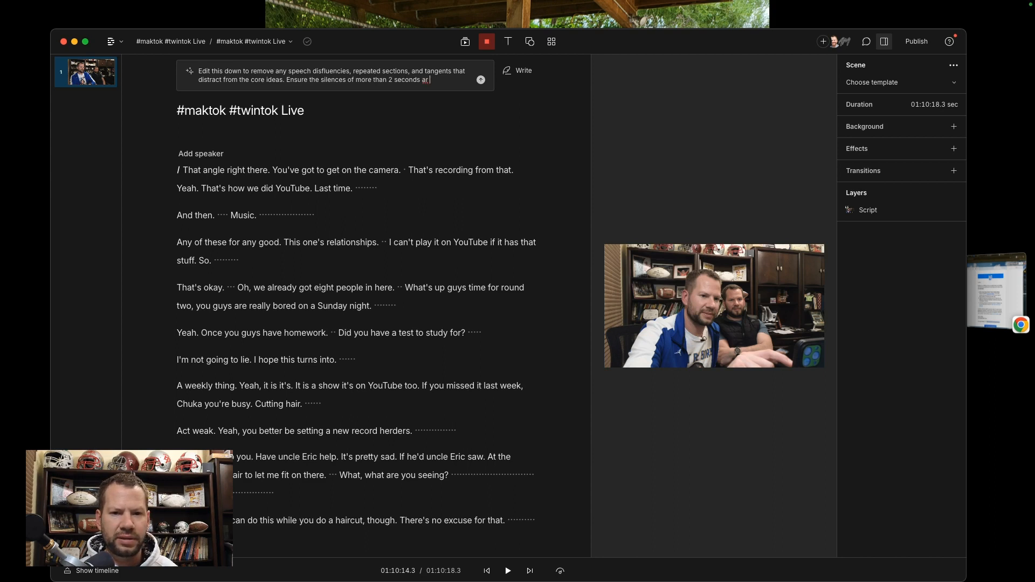
type(" ee e edited out")
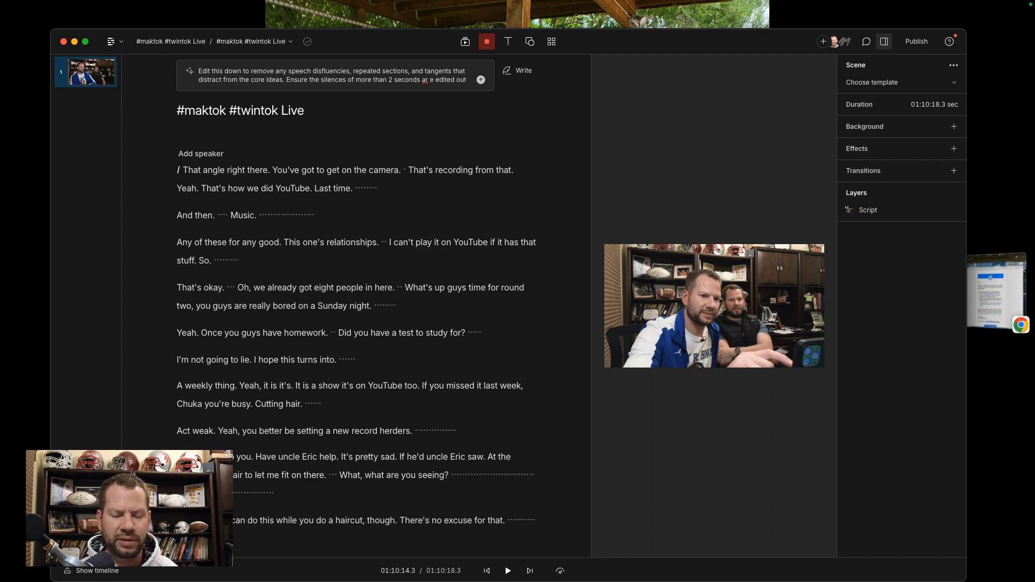
left_click(429, 78)
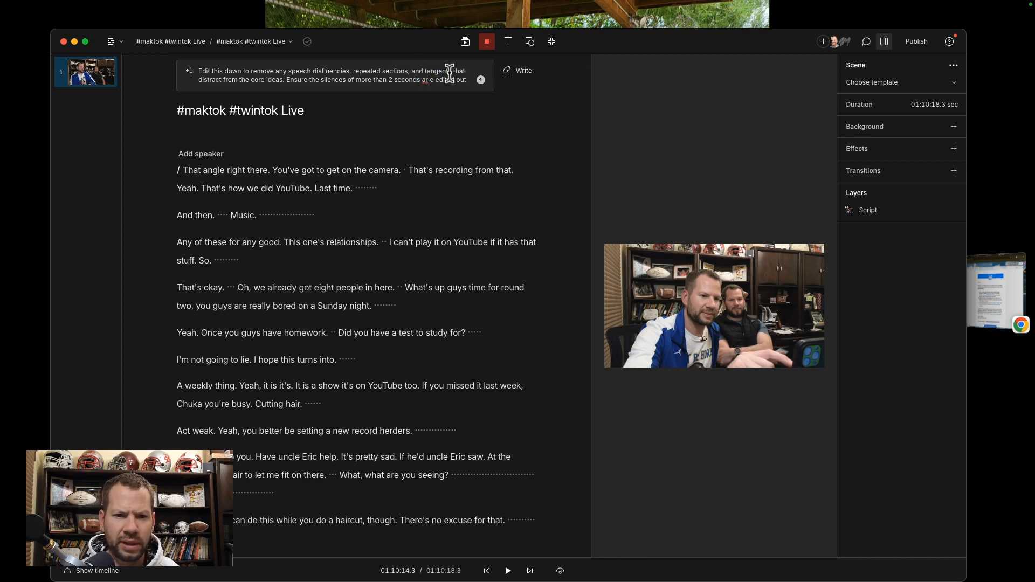
key("Delete")
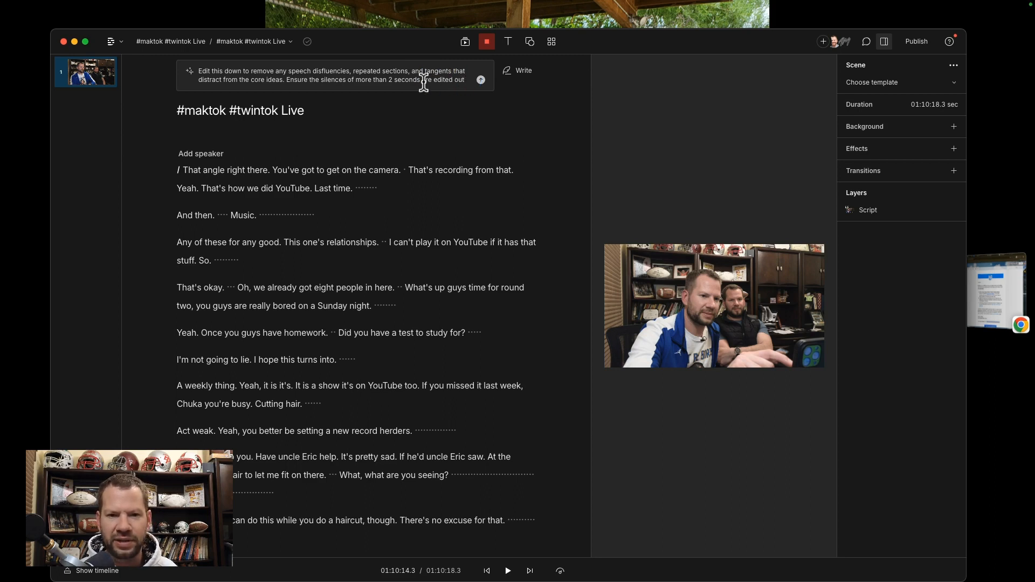
Step: Complete the prompt with ", make the total length of the video less than 35 minutes after the edit." and submit it
type(", ")
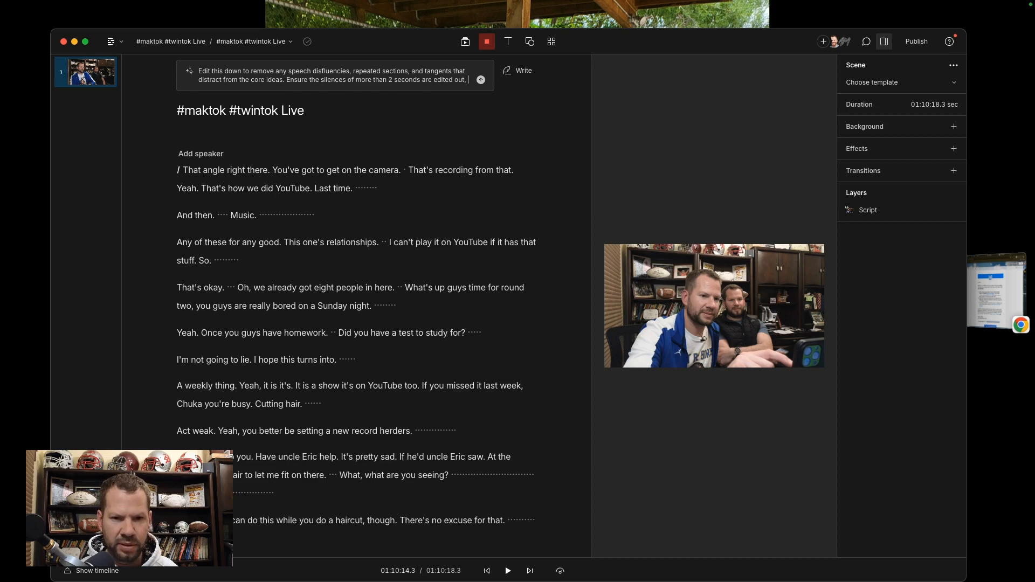
type("e")
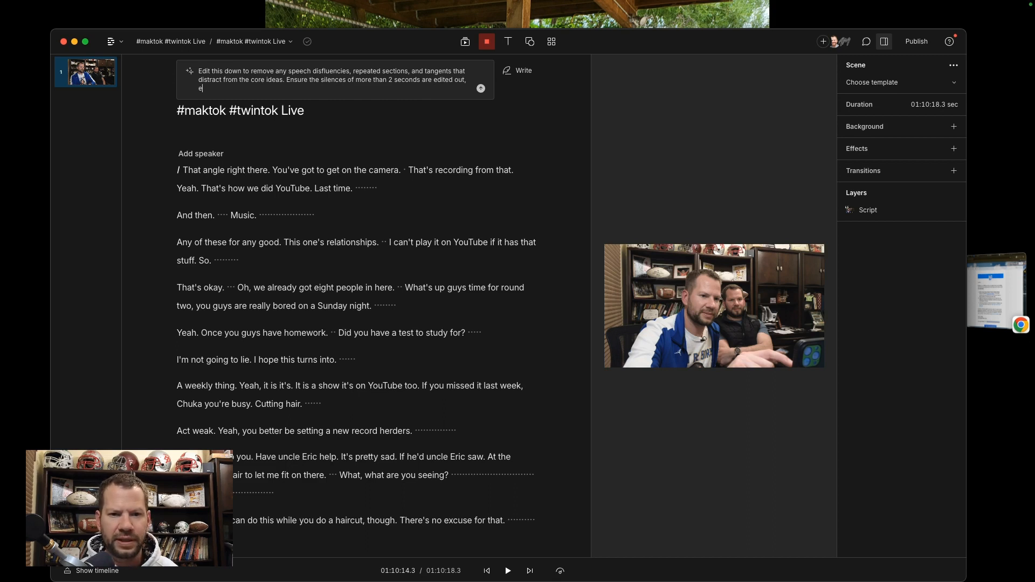
key("BackSpace")
type("make the final")
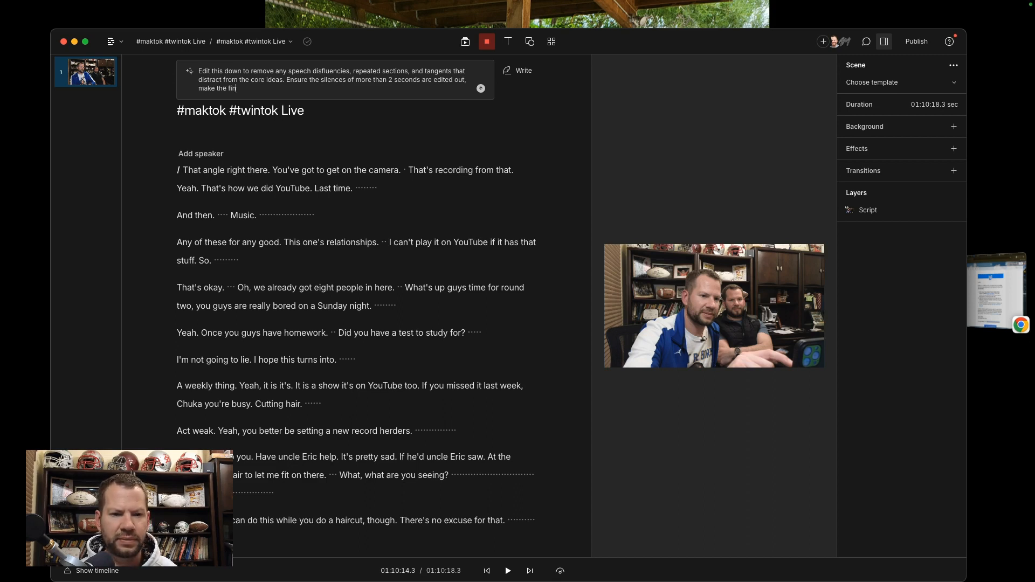
key("BackSpace")
key("BackSpace")
key("BackSpace")
key("BackSpace")
key("BackSpace")
key("BackSpace")
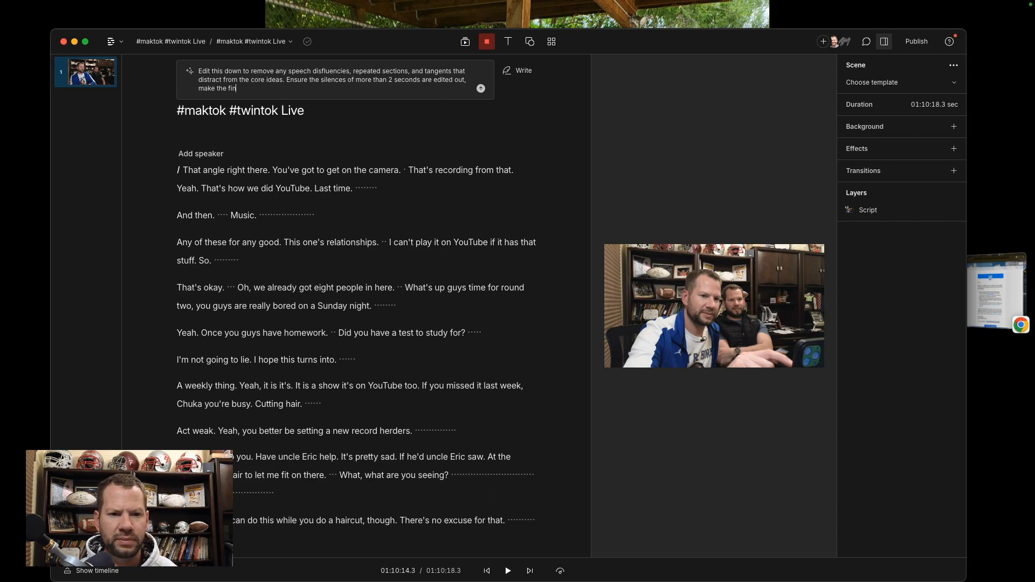
type("total t length of the vid")
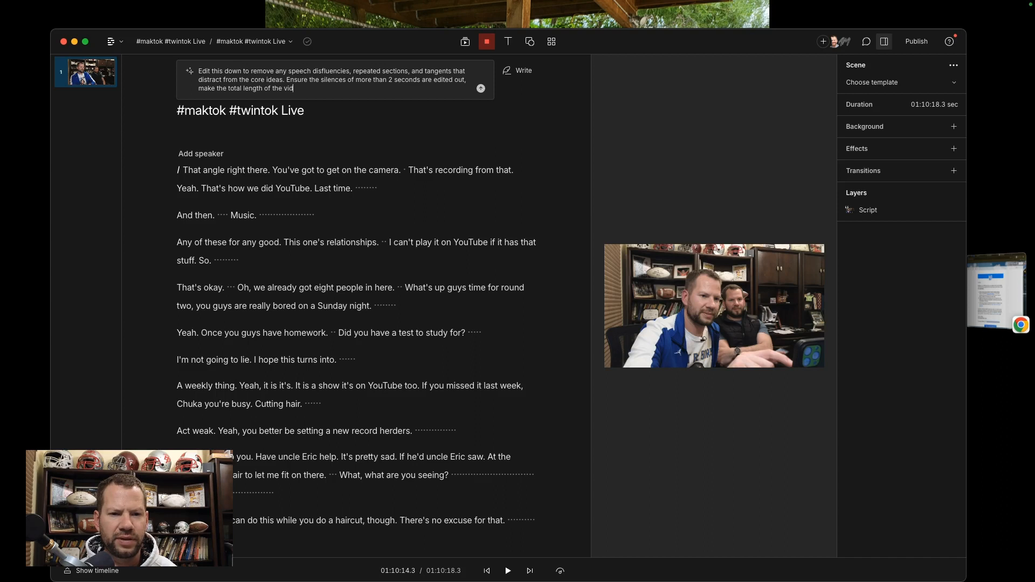
type("eo less ")
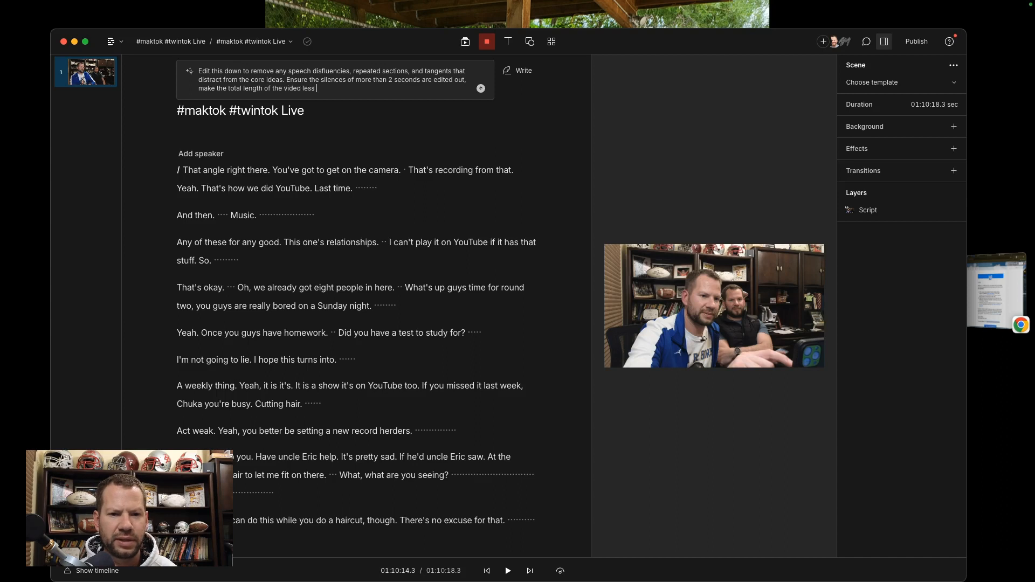
type("than 35 min")
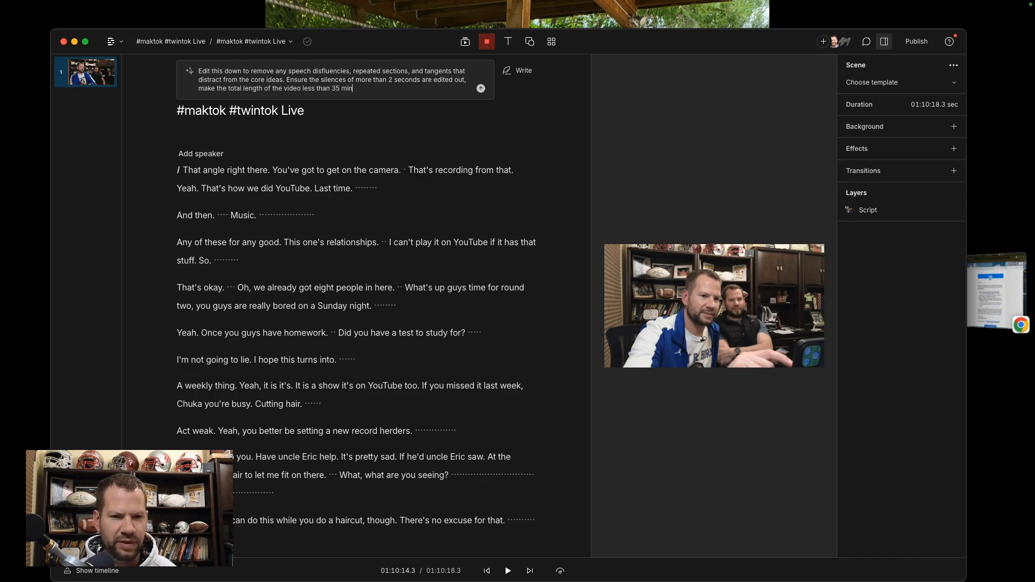
type("utes after the edit.")
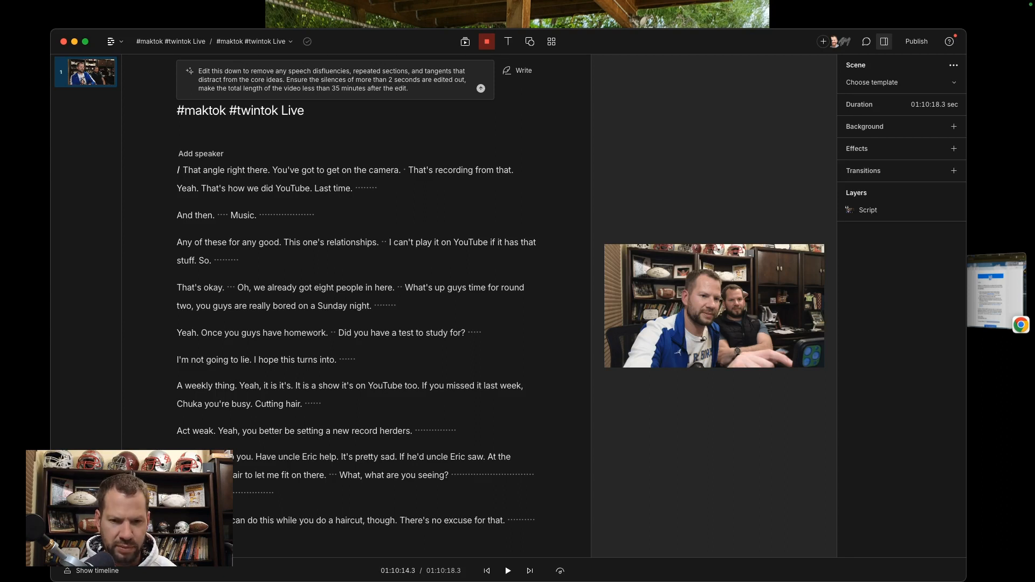
key("Return")
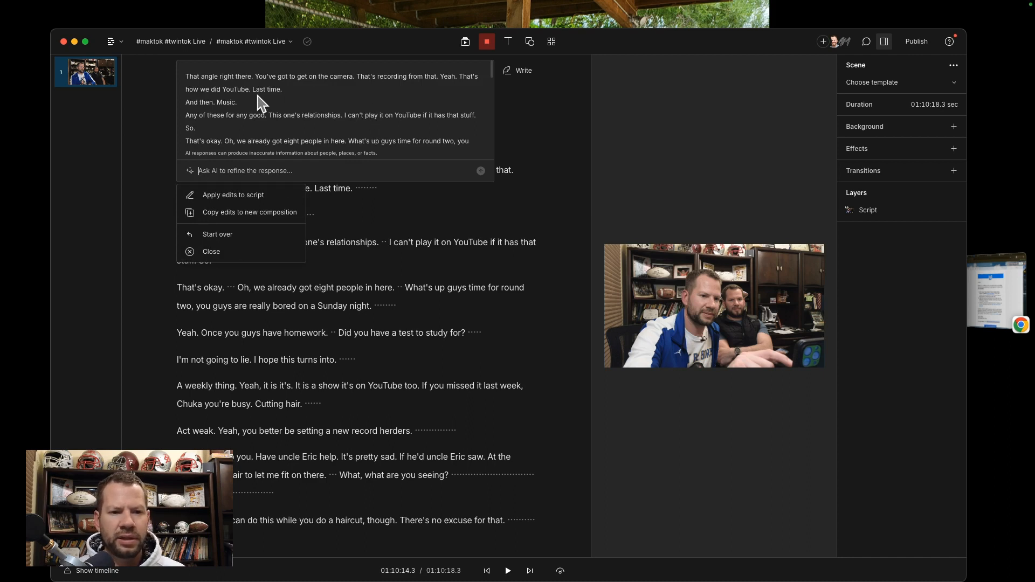
Step: Enlarge the editor window to nearly the full screen and copy the AI edits to a new composition
left_click_drag(53, 33, 2, 3)
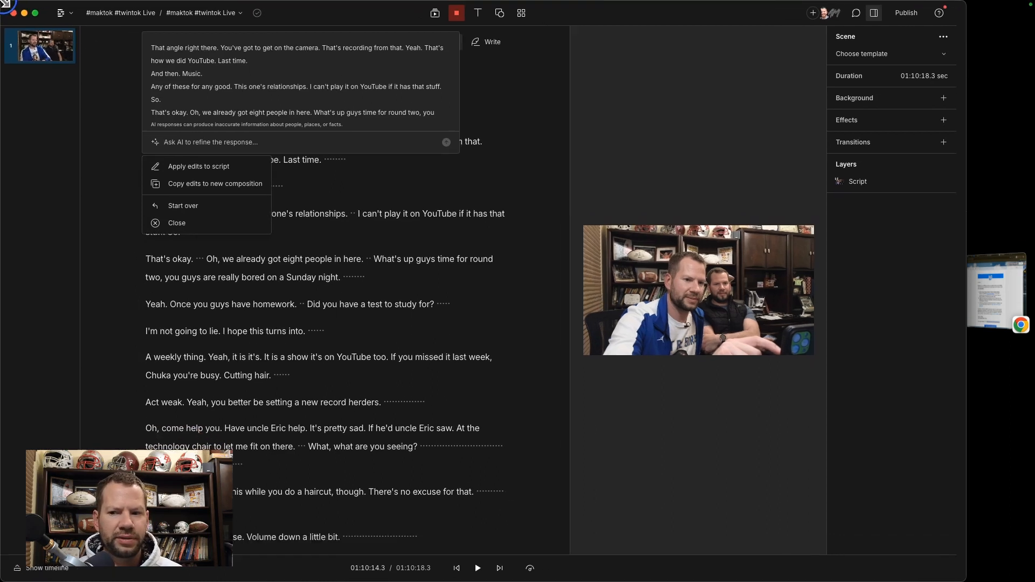
left_click_drag(969, 436, 1027, 431)
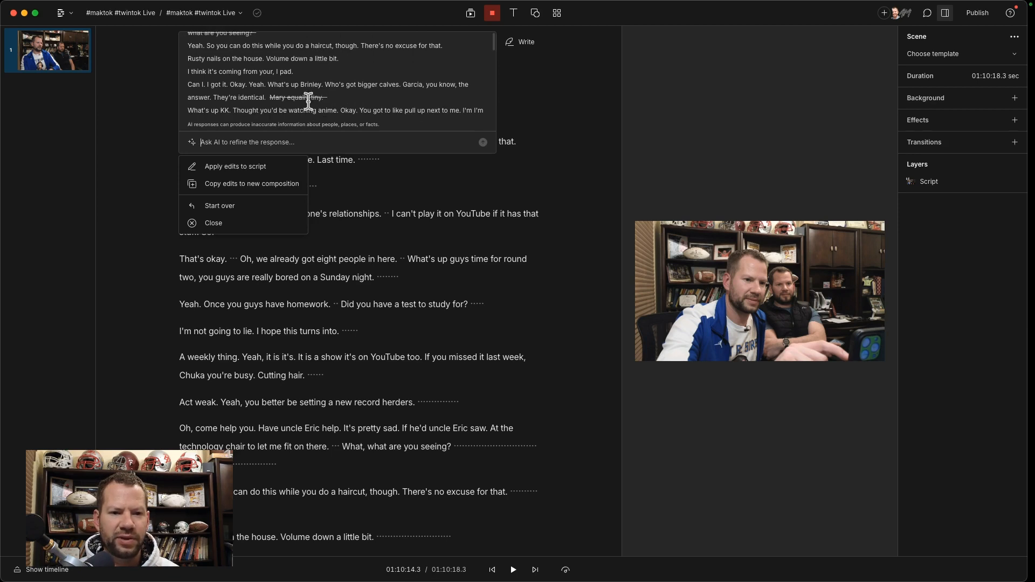
left_click(242, 186)
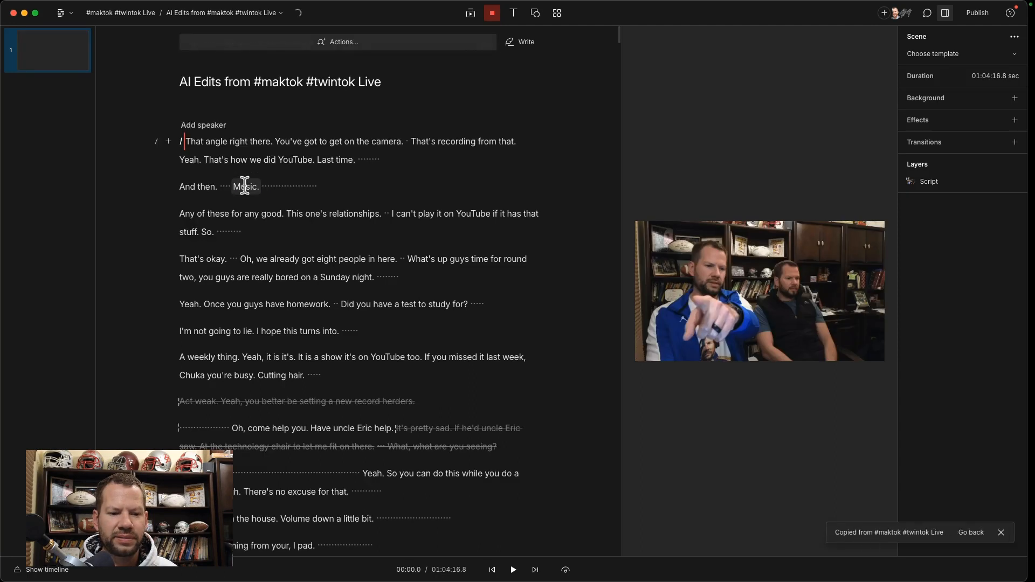
Step: Restore the struck-out phrase after "They're identical." in the script, and undo that restoration
scroll(289, 203, "down", 10)
left_click(319, 192)
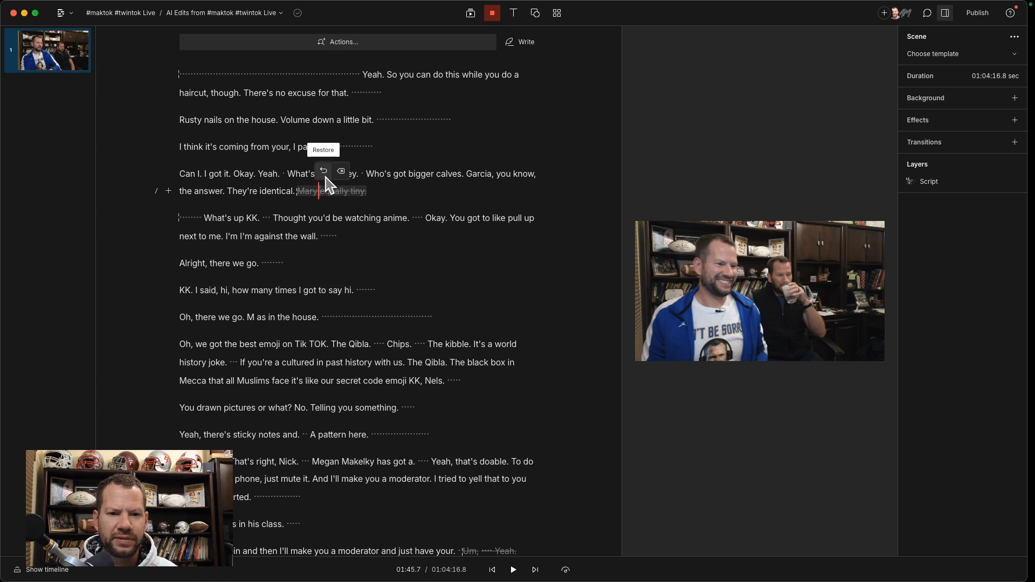
left_click(325, 174)
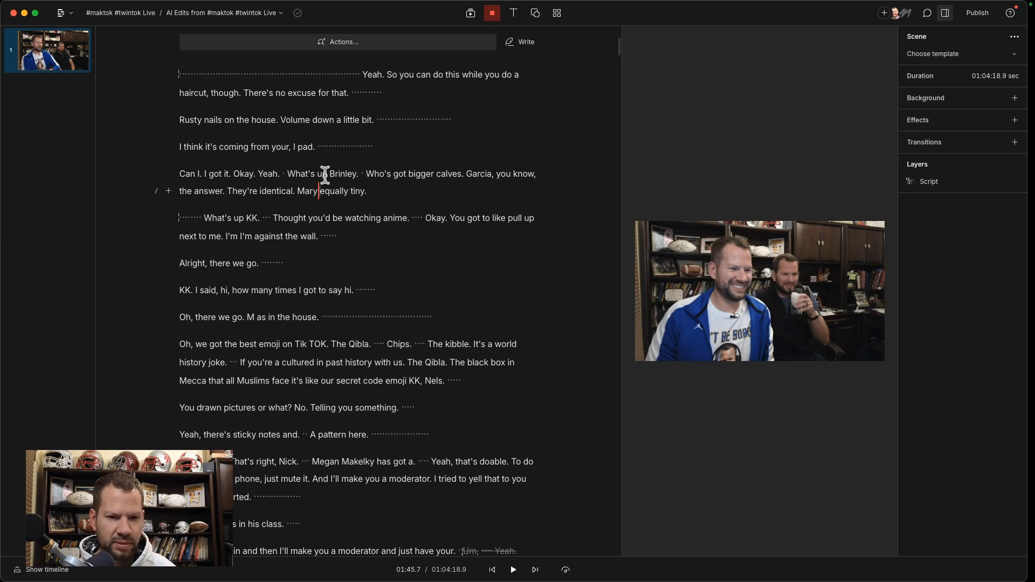
key("super+z")
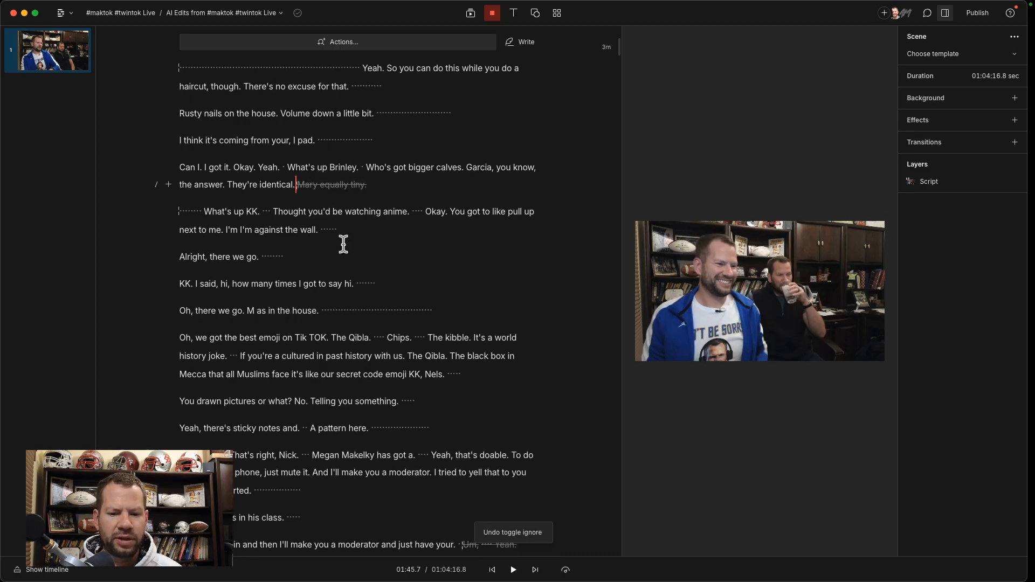
Step: Play the script from "I think you have to request." to check the silences around it
scroll(343, 244, "down", 5)
scroll(344, 243, "down", 3)
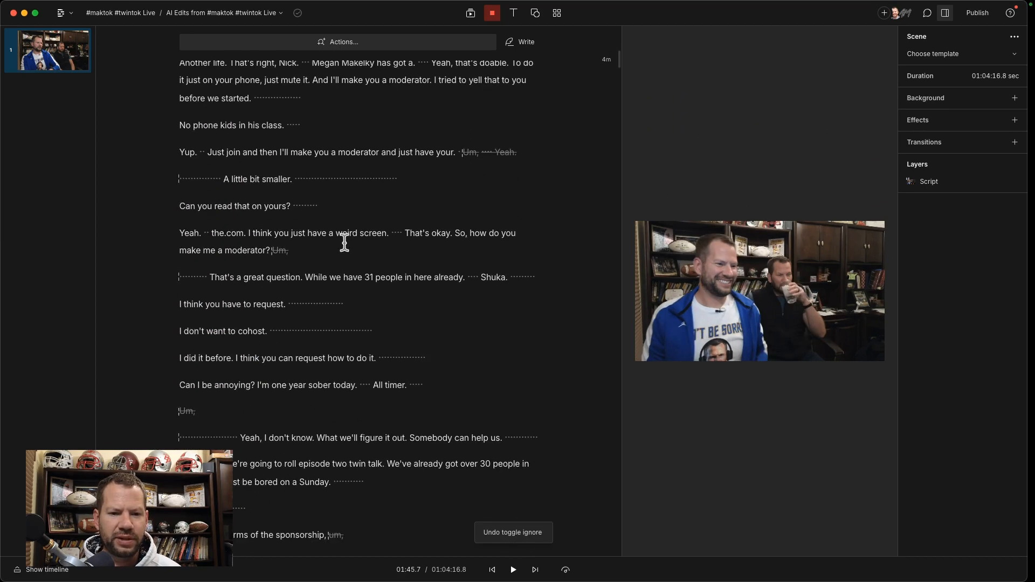
left_click(316, 286)
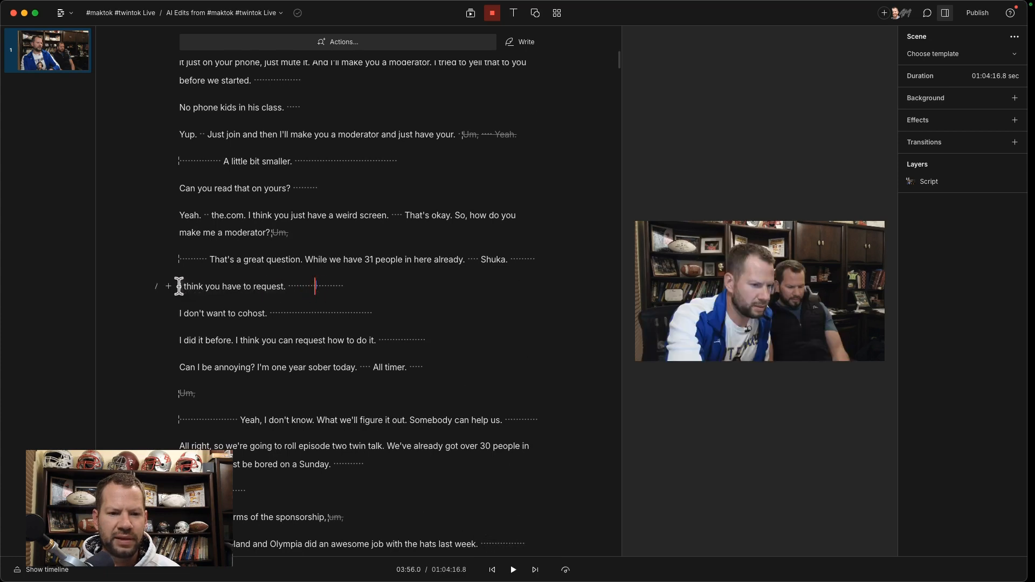
left_click(178, 286)
left_click(514, 573)
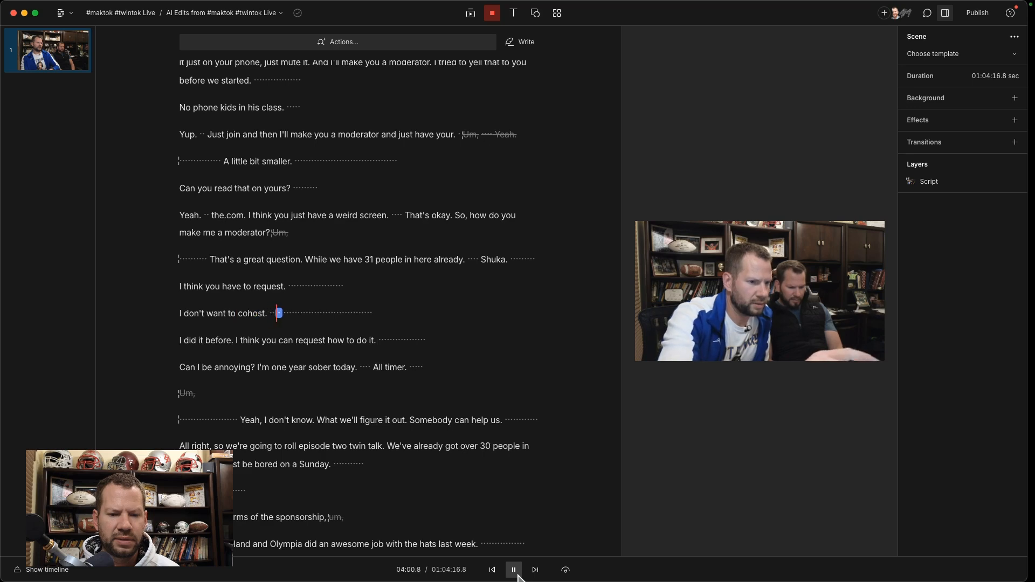
left_click(513, 570)
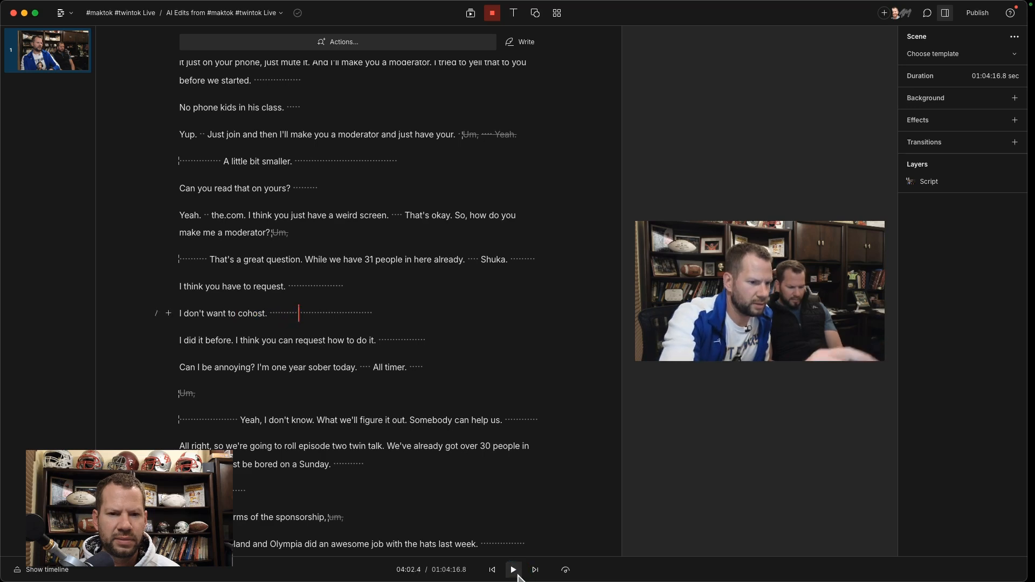
Step: Shorten all word gaps of 2 seconds or more to 1 second throughout the composition
left_click(387, 44)
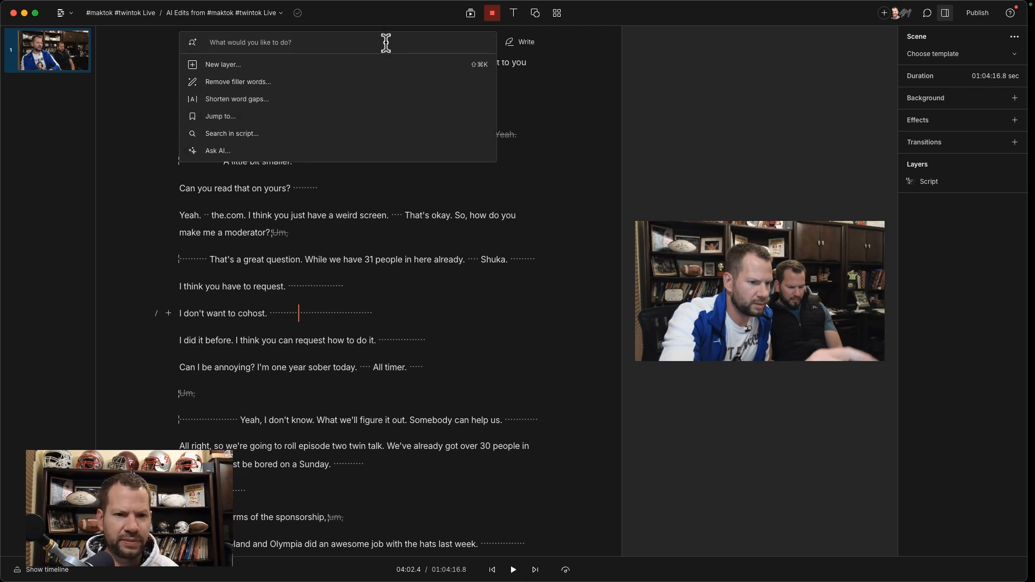
left_click(273, 99)
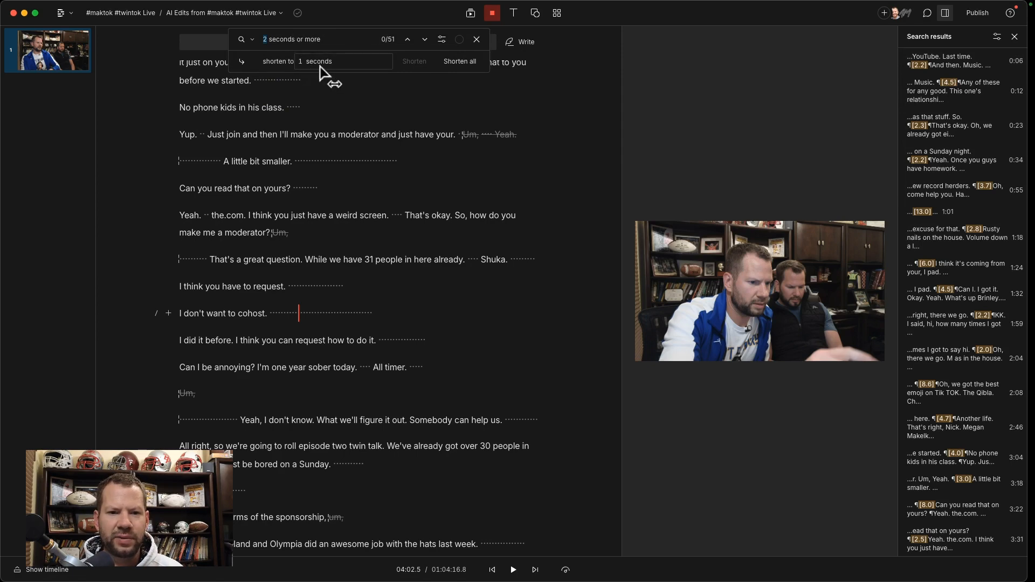
left_click(460, 61)
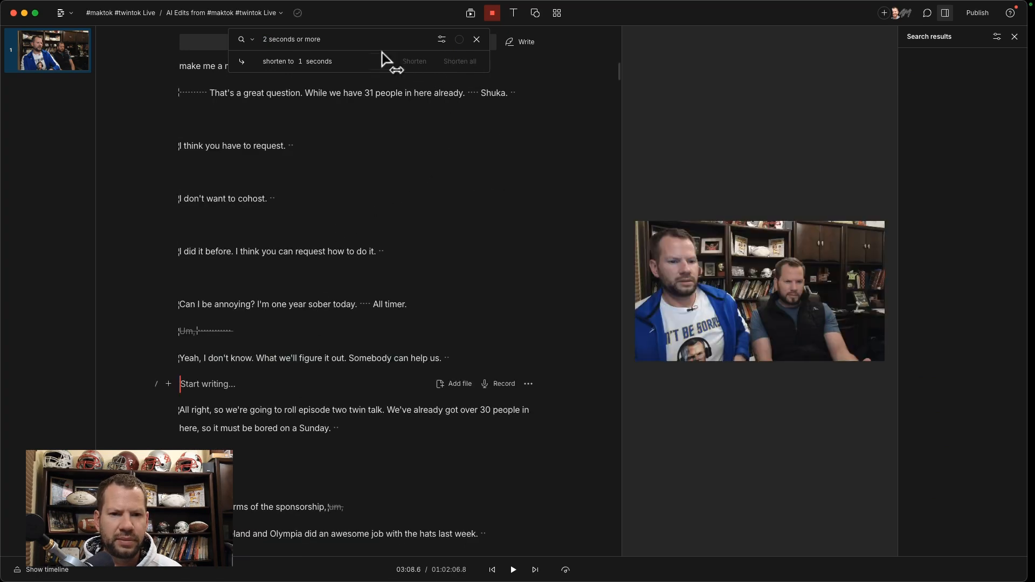
left_click(326, 43)
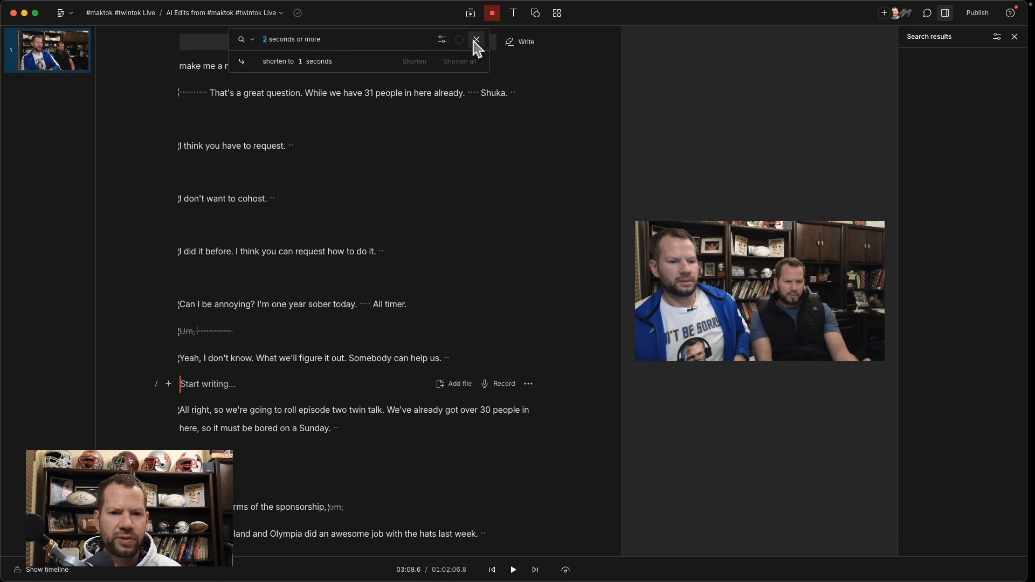
left_click(476, 39)
Step: Search the script for all filler words and step through the first matches, checking how each one plays
left_click(311, 43)
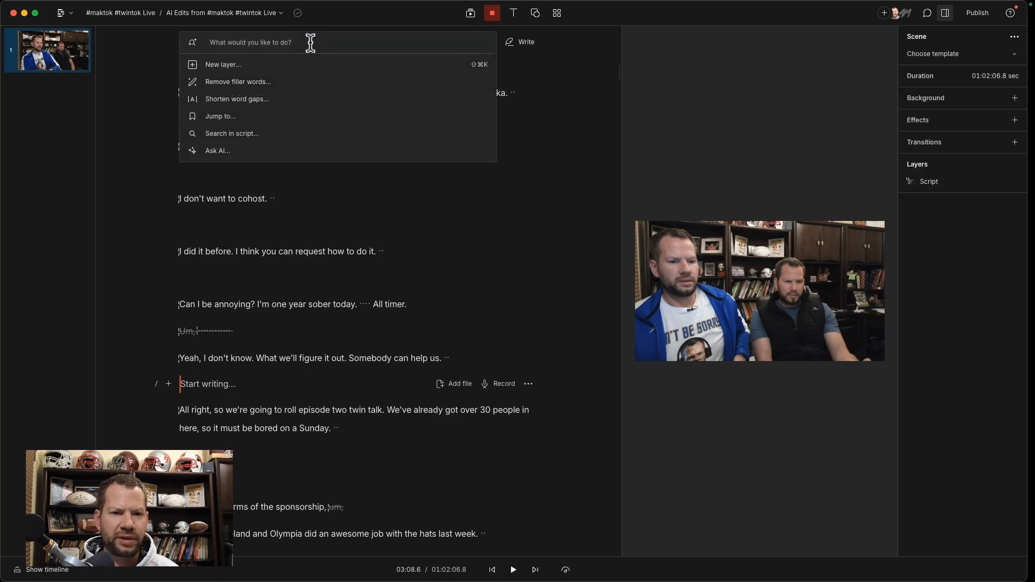
left_click(292, 86)
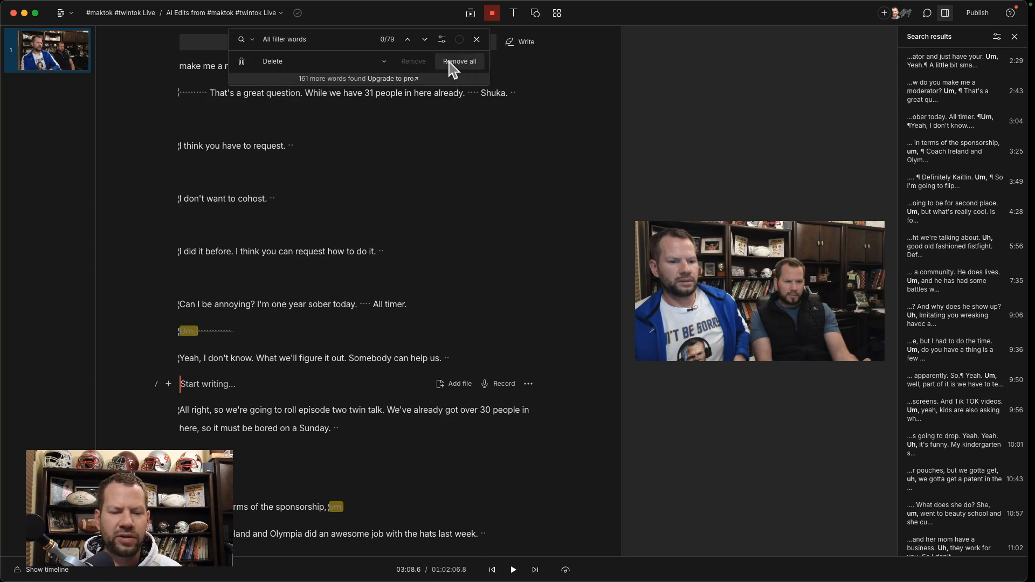
left_click(425, 40)
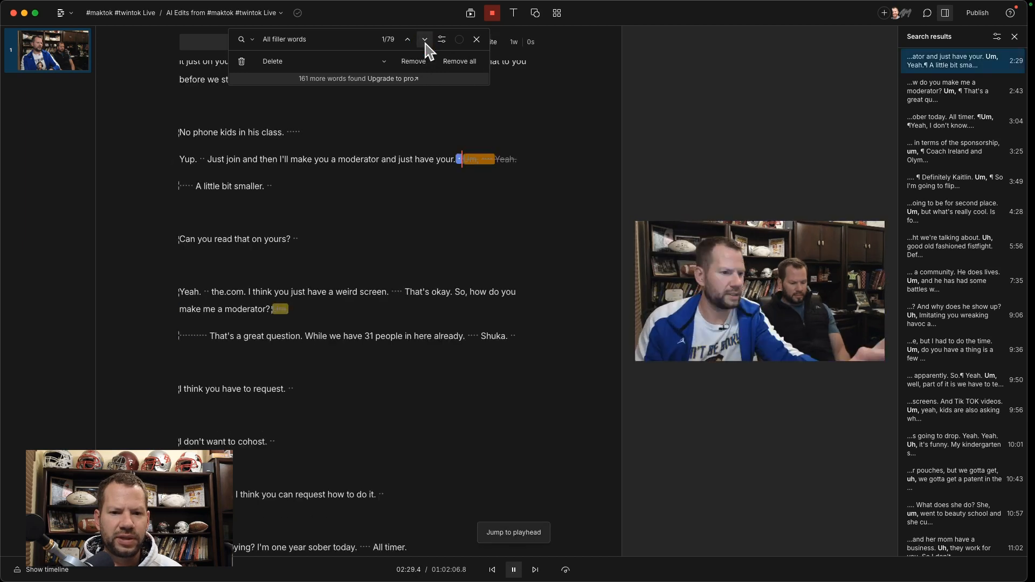
left_click(424, 40)
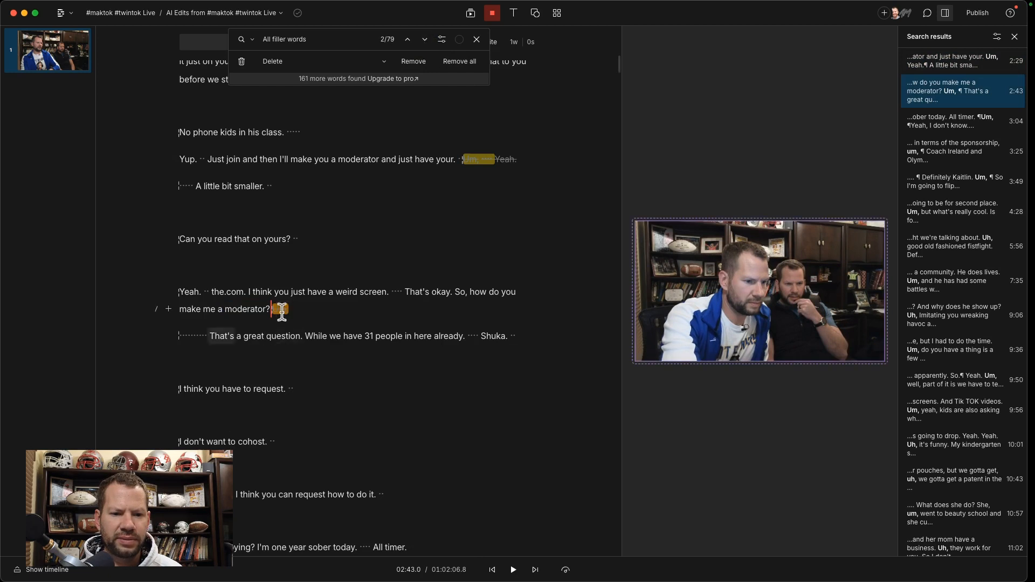
left_click(200, 335)
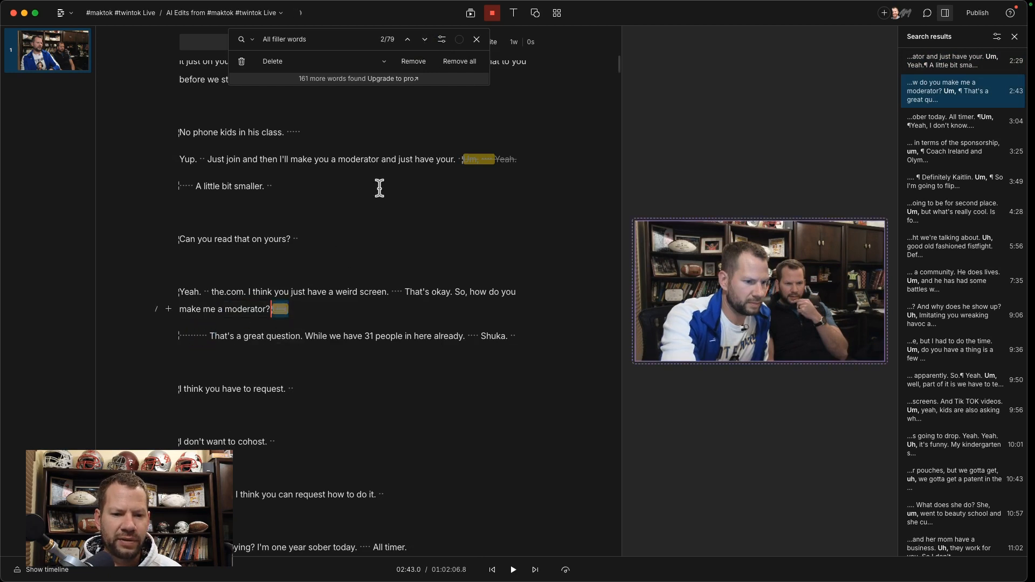
left_click(425, 40)
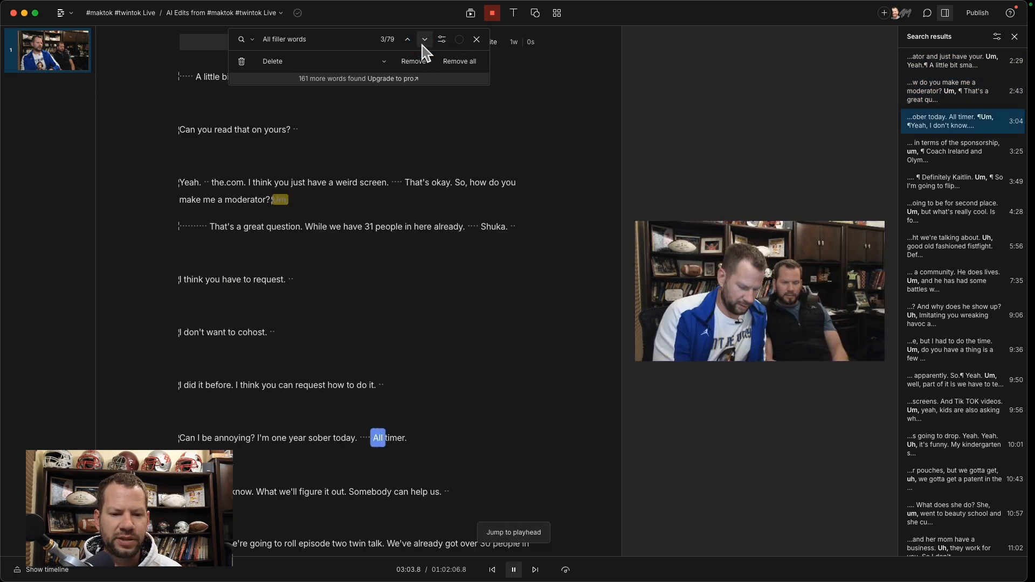
left_click(425, 40)
left_click(423, 42)
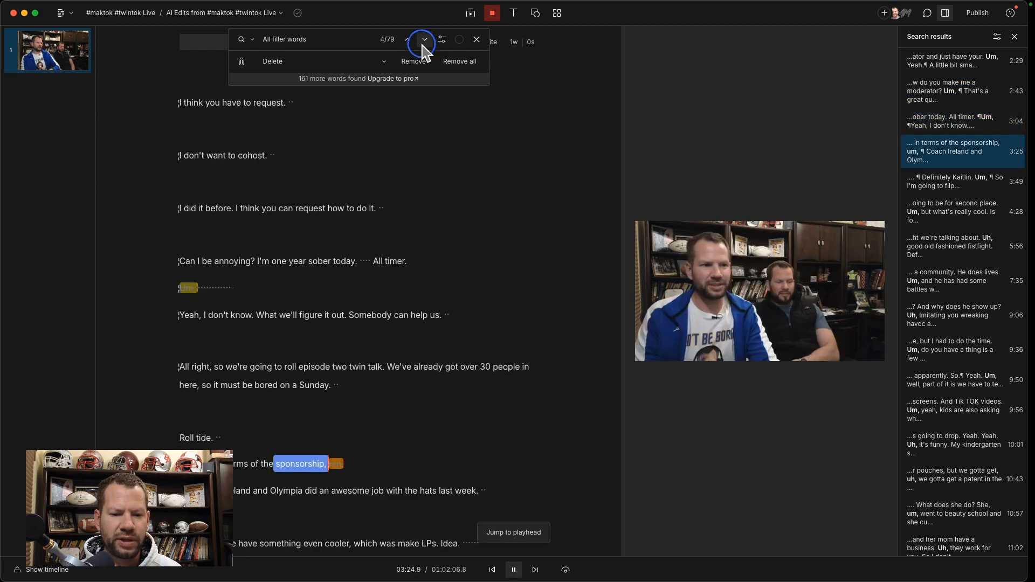
left_click(424, 40)
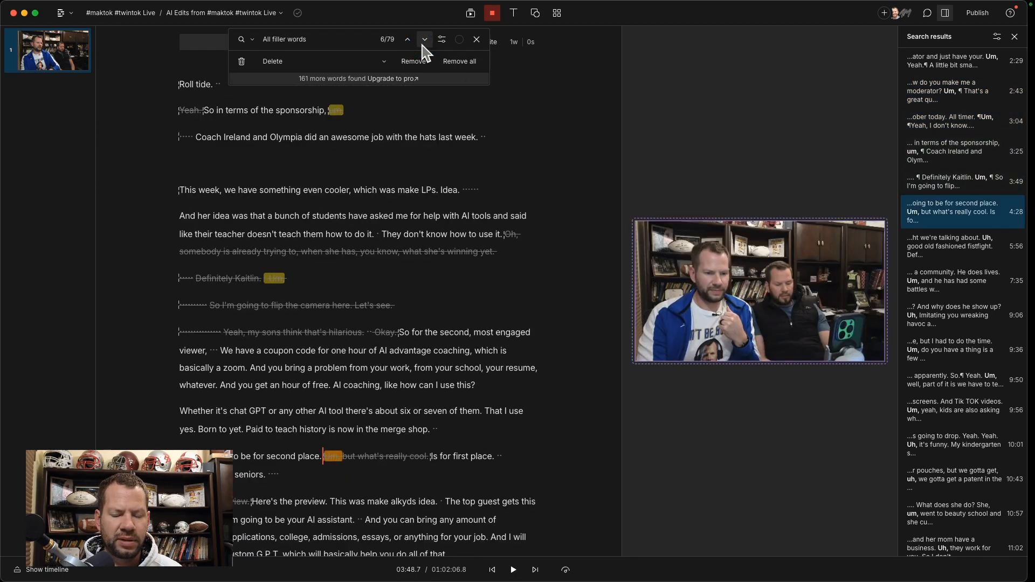
left_click(424, 40)
left_click(424, 40)
left_click(424, 40)
left_click(424, 40)
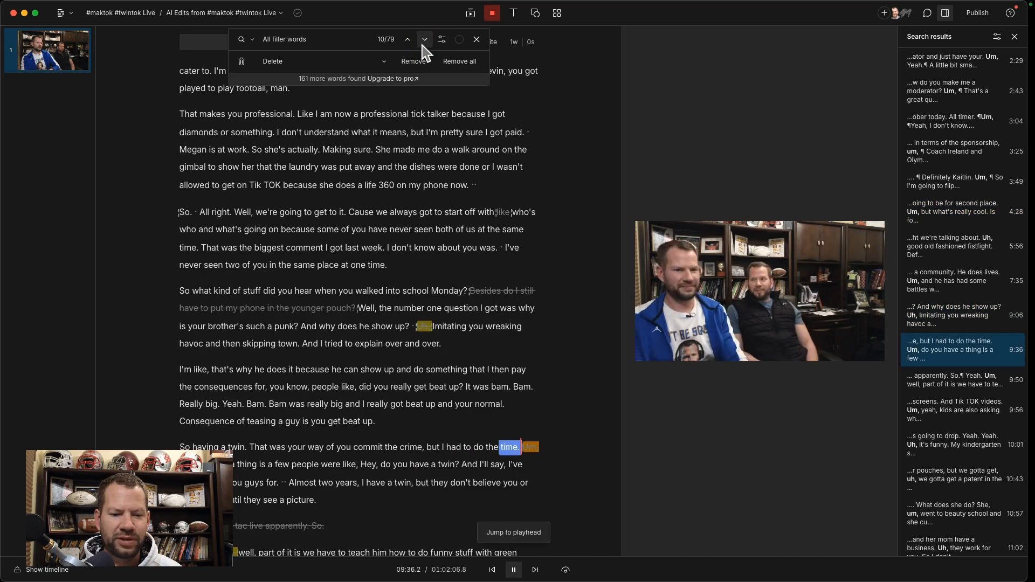
left_click(423, 42)
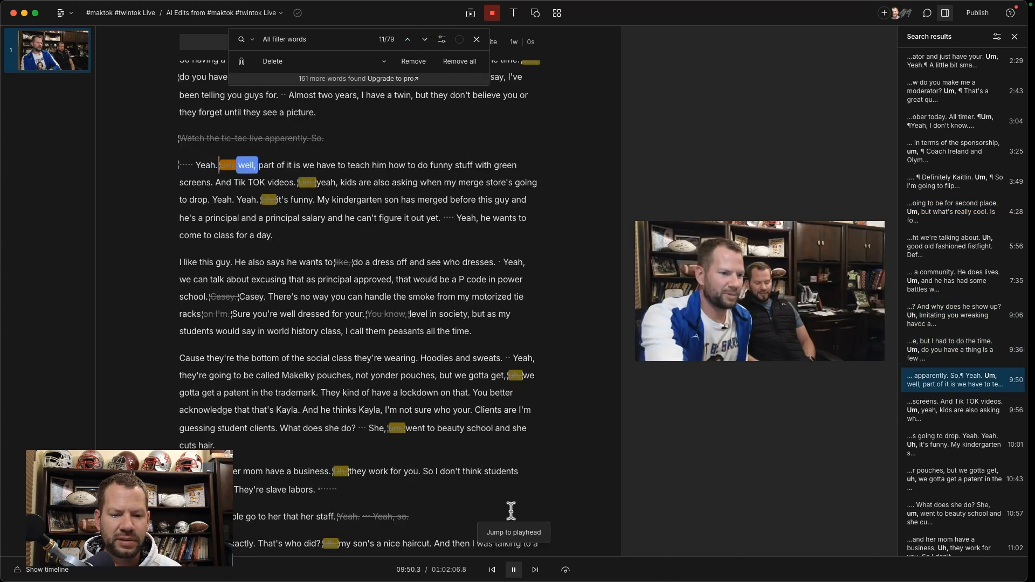
left_click(513, 570)
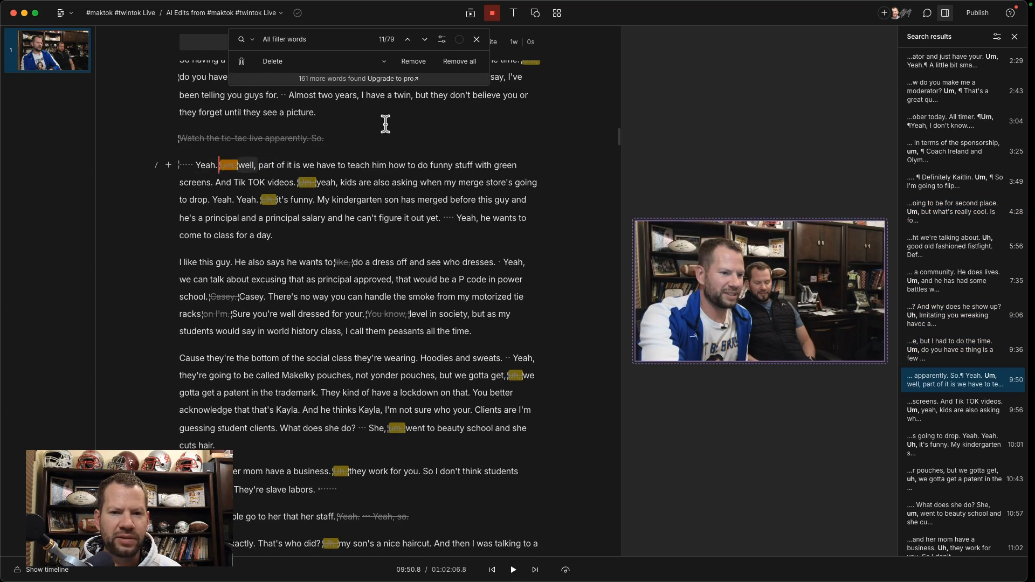
Step: Check a few more filler-word matches and delete all the filler words found in the script
left_click(424, 41)
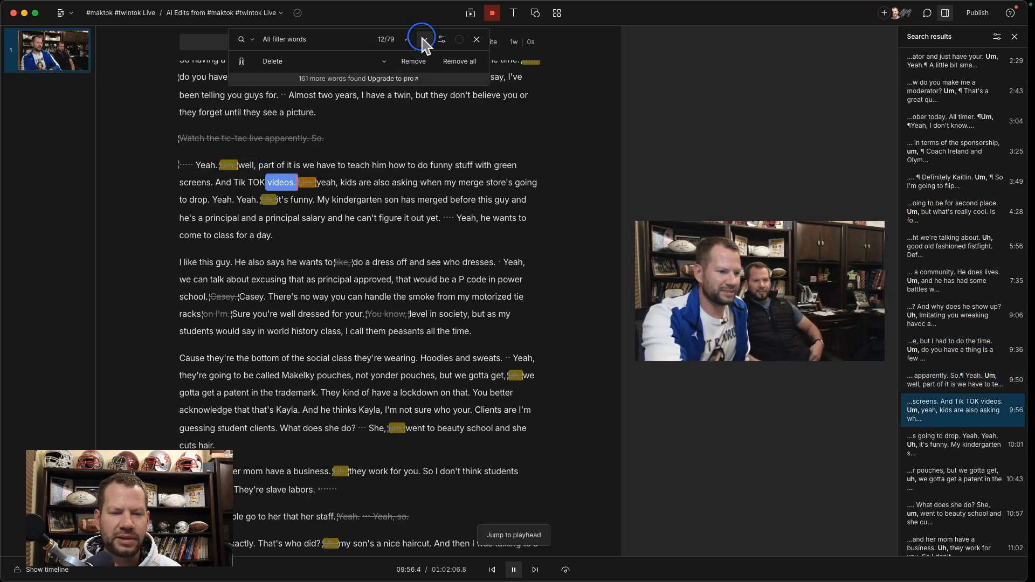
left_click(423, 41)
left_click(423, 41)
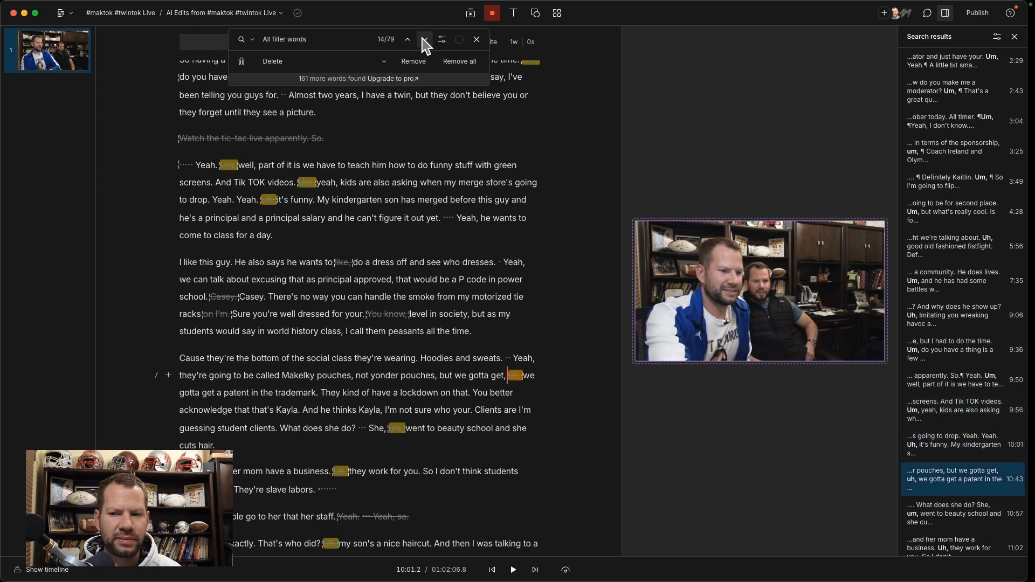
left_click(424, 41)
left_click(513, 571)
left_click(516, 574)
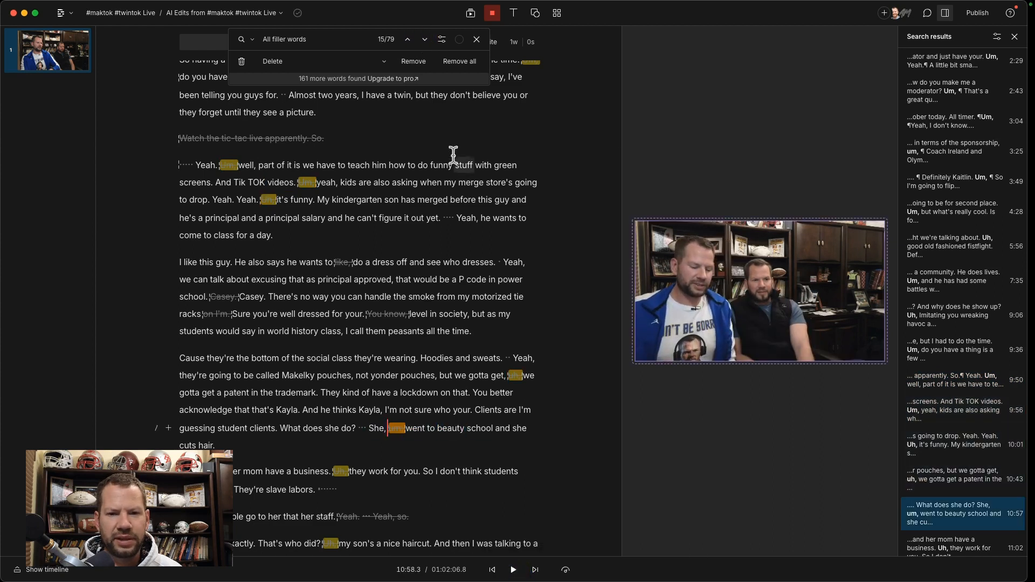
left_click(453, 62)
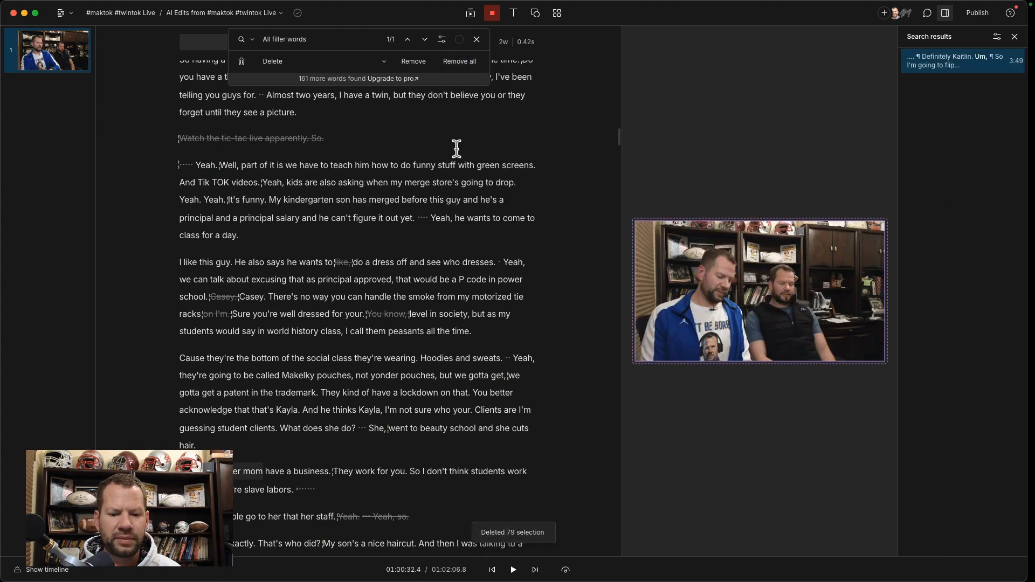
Step: Review the remaining struck-out passages further down the script, and close the filler-word search
scroll(369, 261, "down", 10)
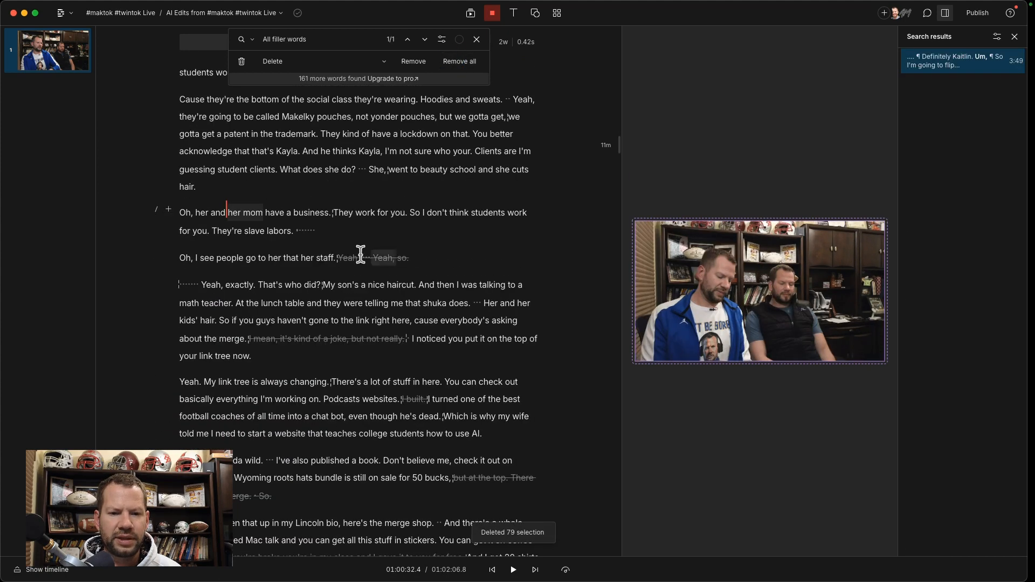
scroll(350, 271, "down", 10)
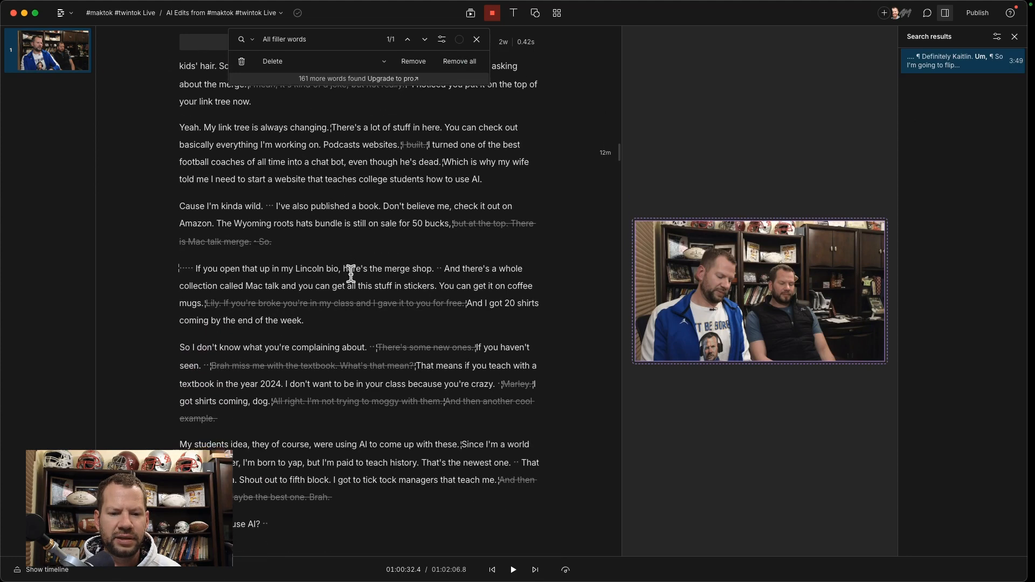
scroll(351, 273, "down", 3)
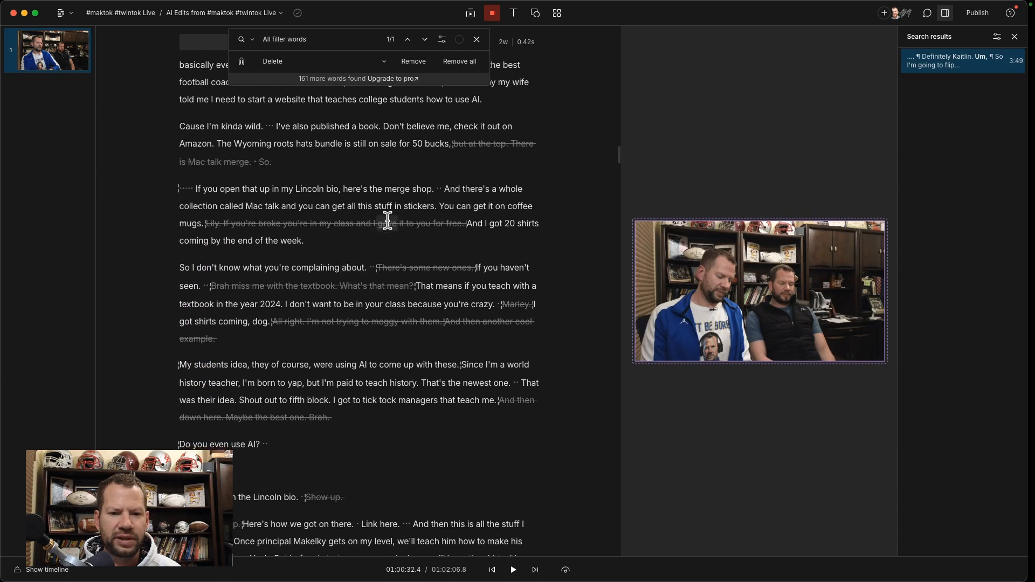
scroll(398, 294, "down", 5)
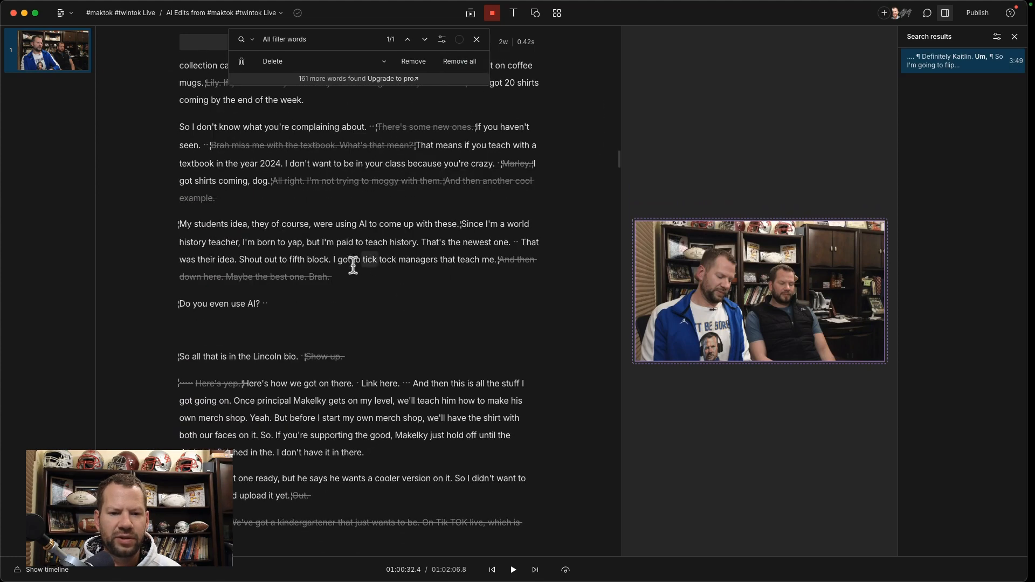
scroll(267, 264, "down", 11)
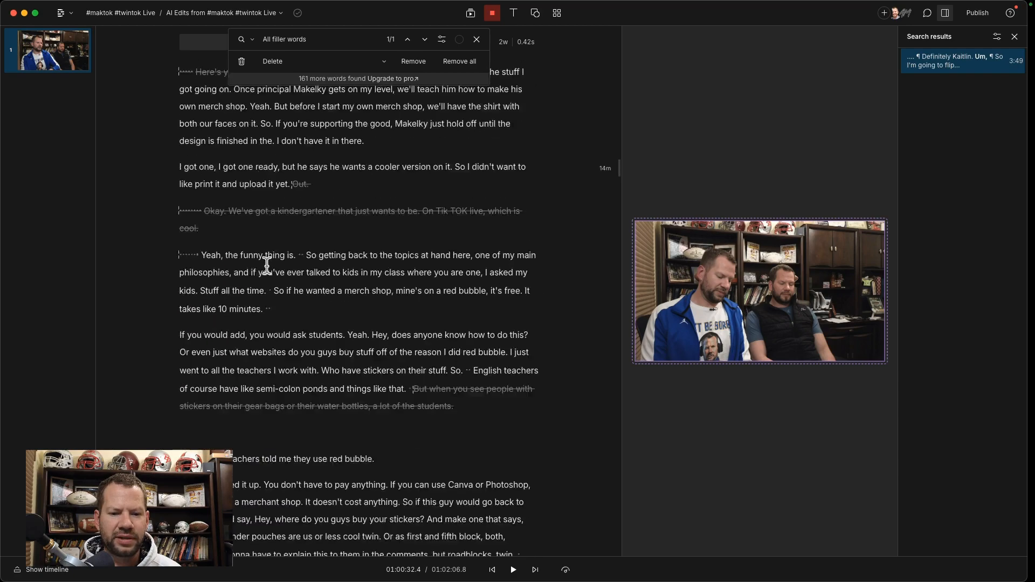
scroll(267, 265, "down", 16)
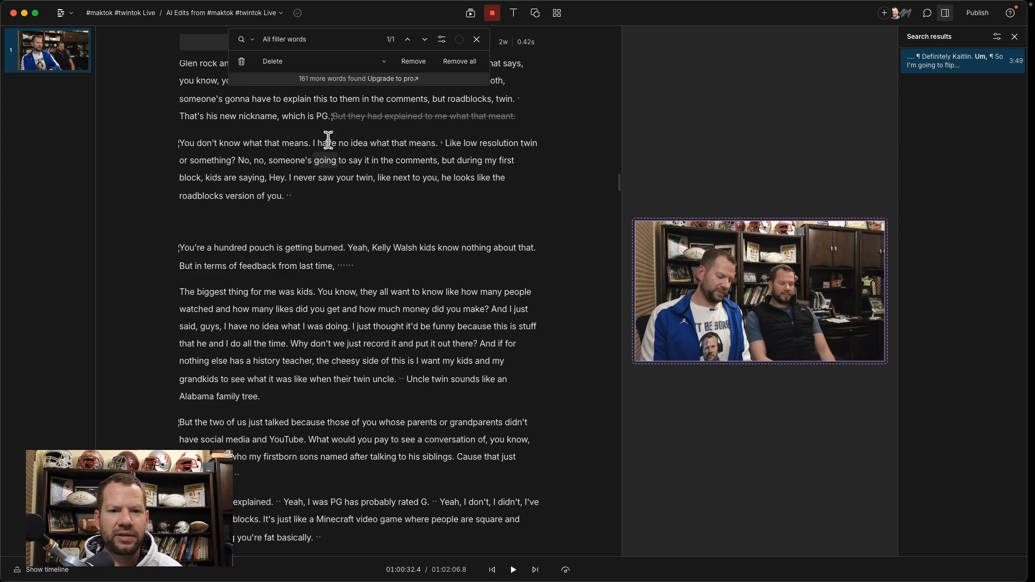
left_click(470, 39)
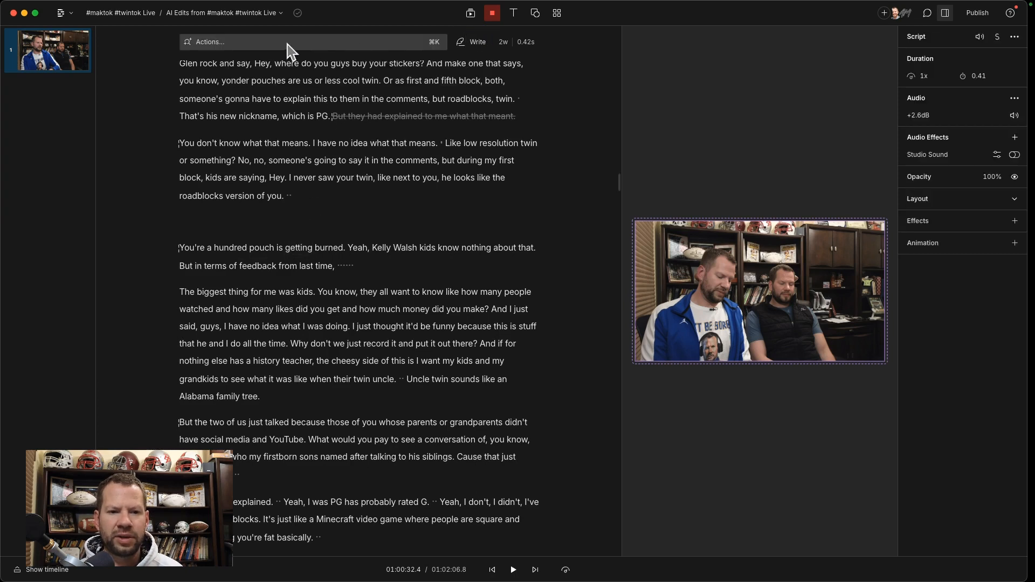
Step: Search the available actions for "ai" to list the AI tools
left_click(269, 42)
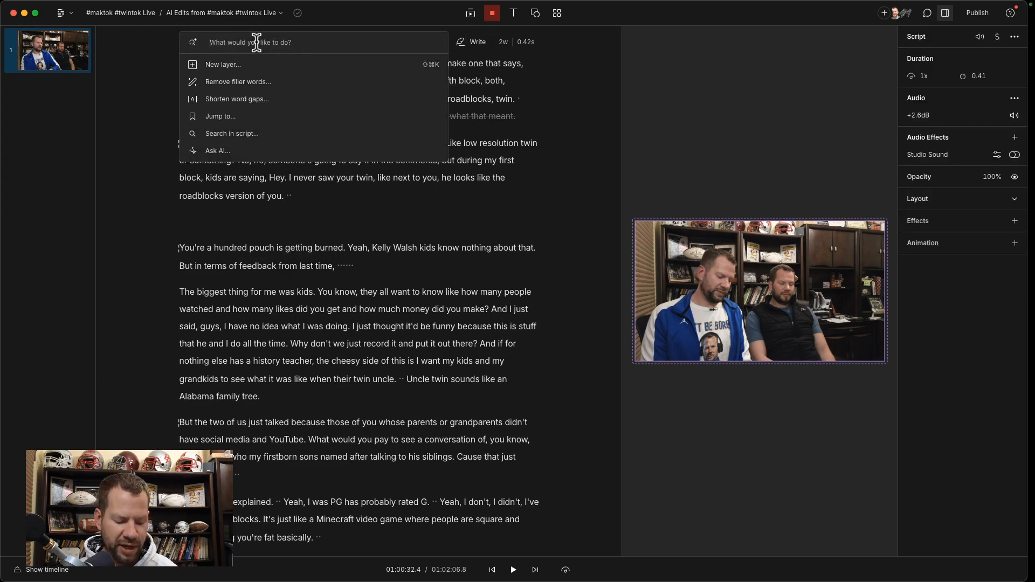
type("ai")
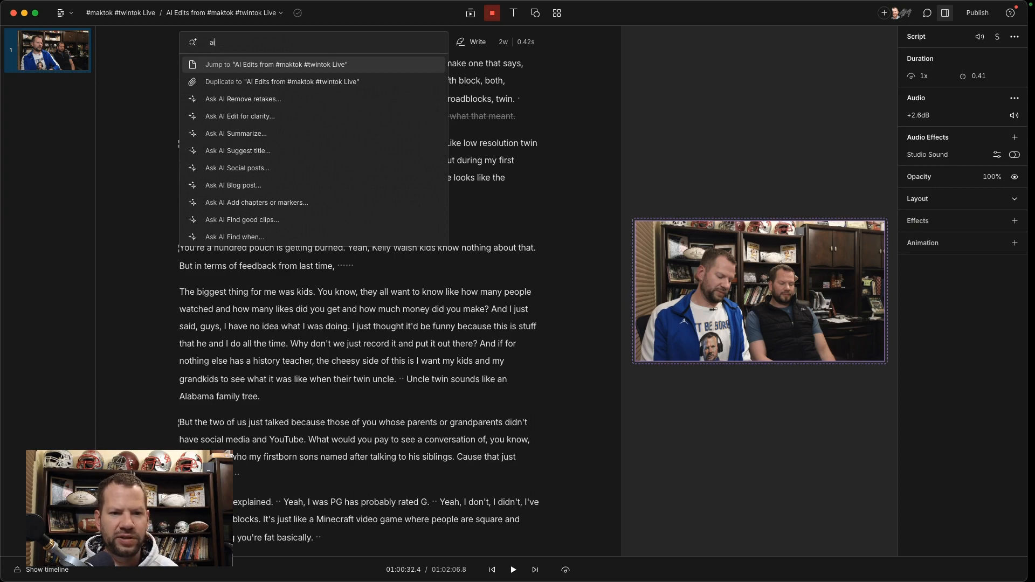